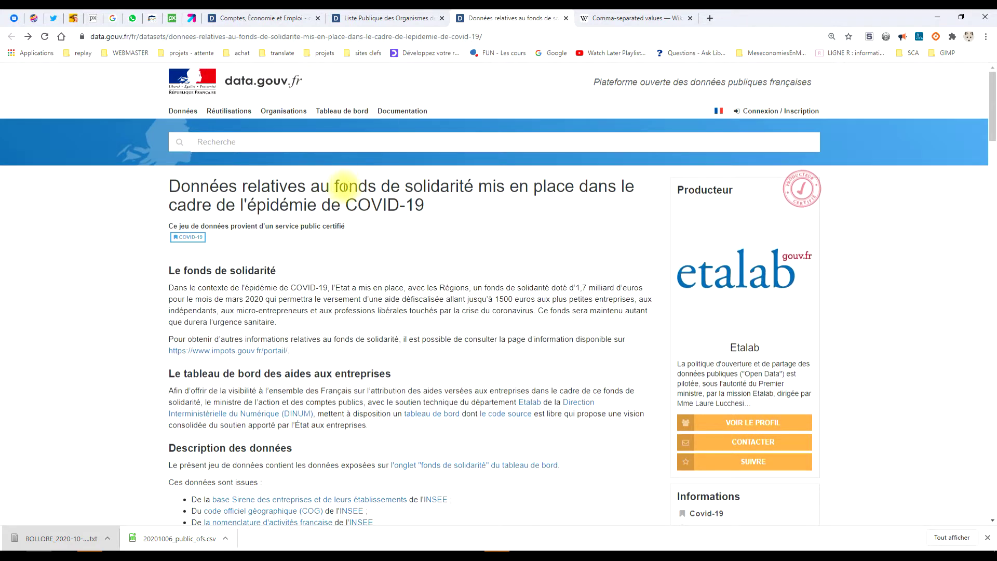
- Highlight the dataset's title, switch to its LibreOffice Calc spreadsheet and examine the Auvergne-Rhône-Alpes amounts in D2:D20
drag(349, 186, 521, 212)
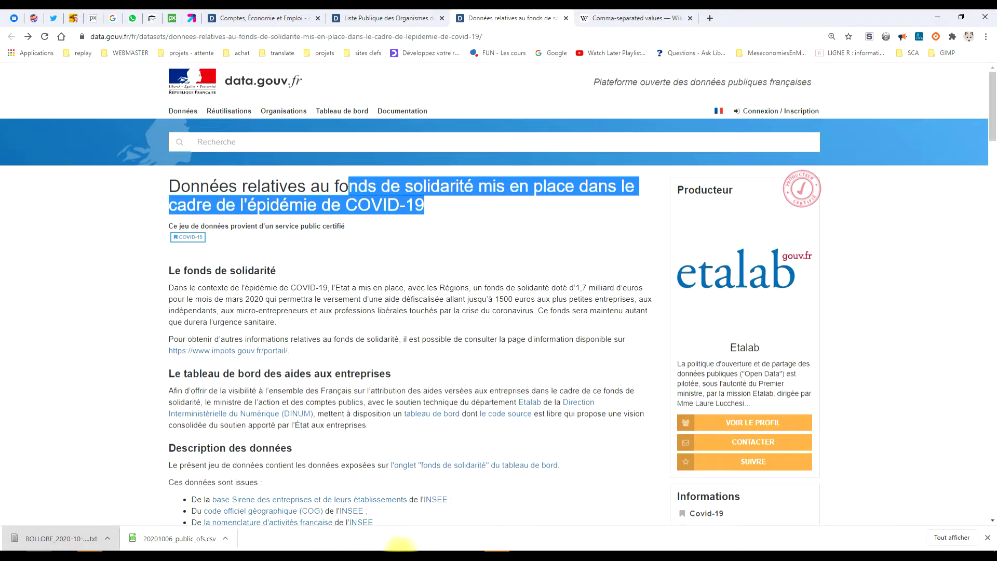
click(398, 546)
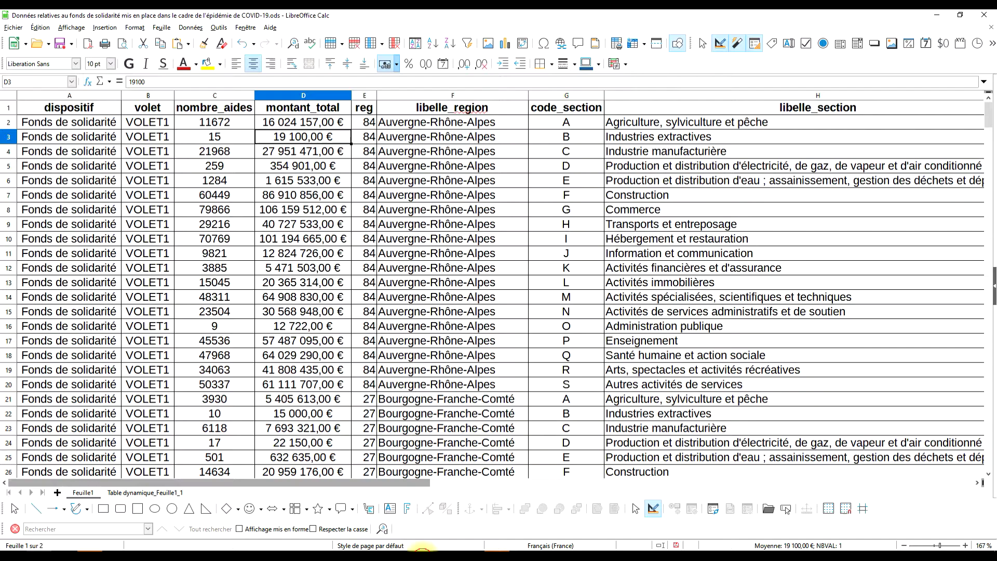
click(452, 125)
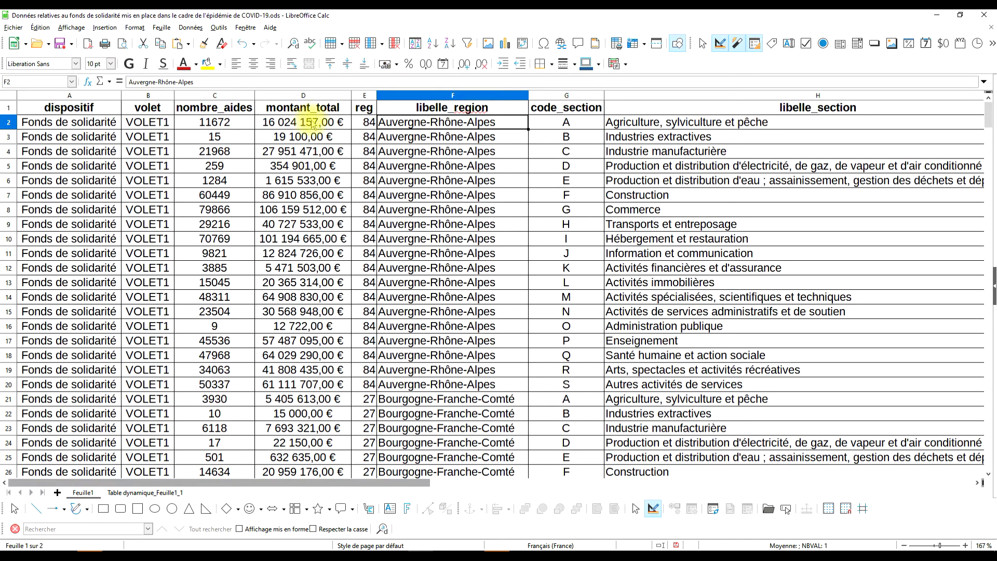
drag(320, 123, 316, 384)
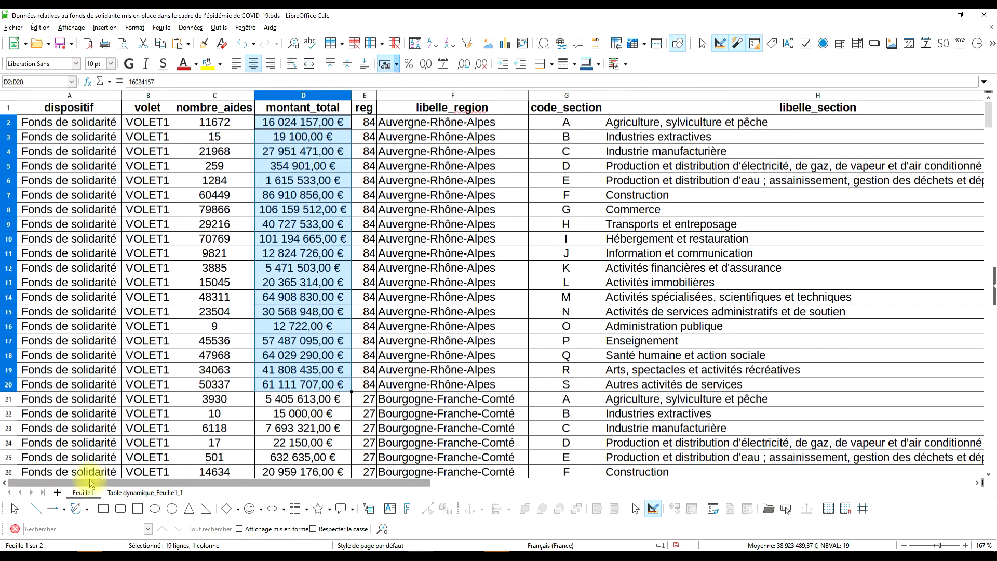
- Compare the source rows on Feuille1 with the regional sums on the sheet Table dynamique_Feuille1_1
click(113, 494)
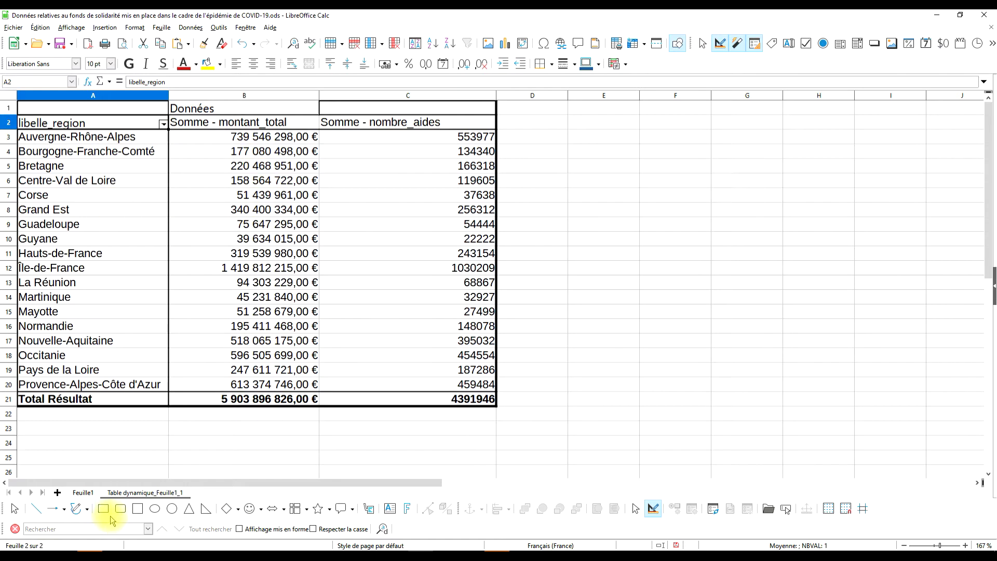
click(93, 493)
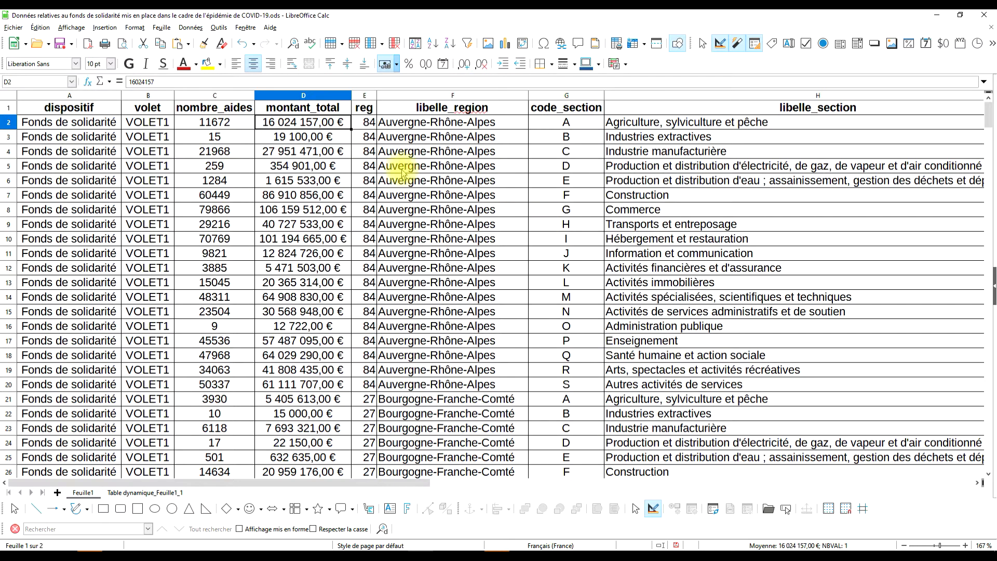
click(149, 493)
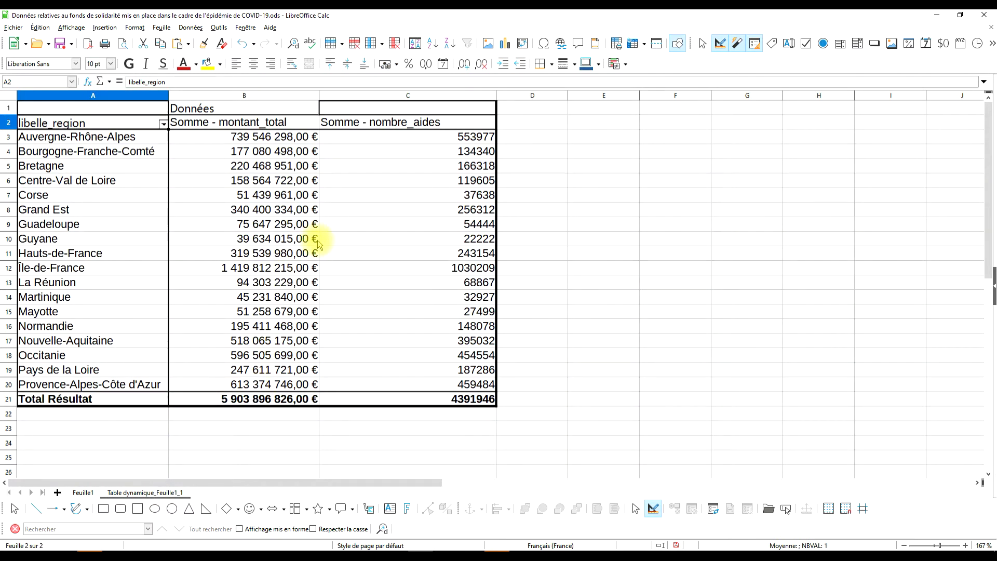
click(83, 493)
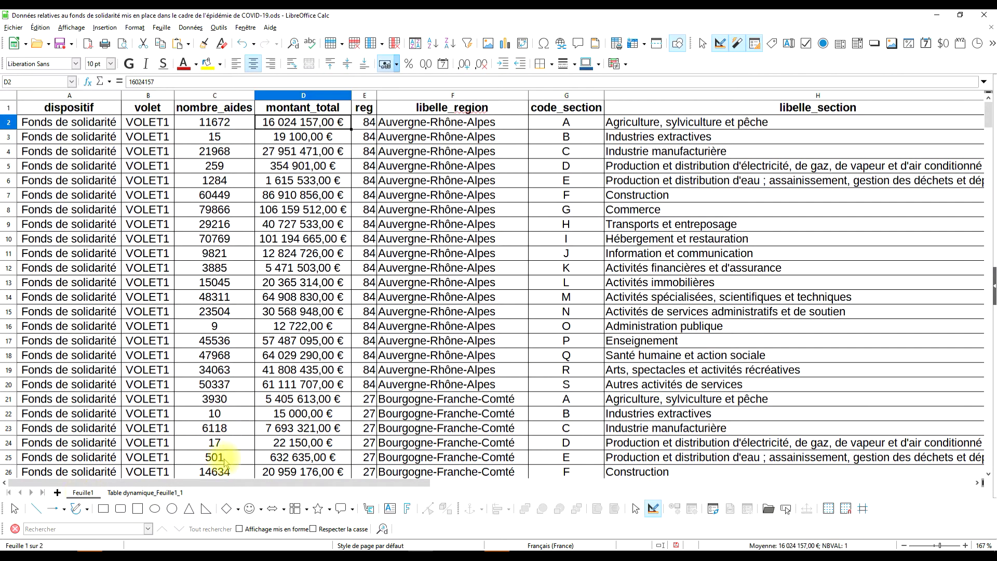
click(161, 493)
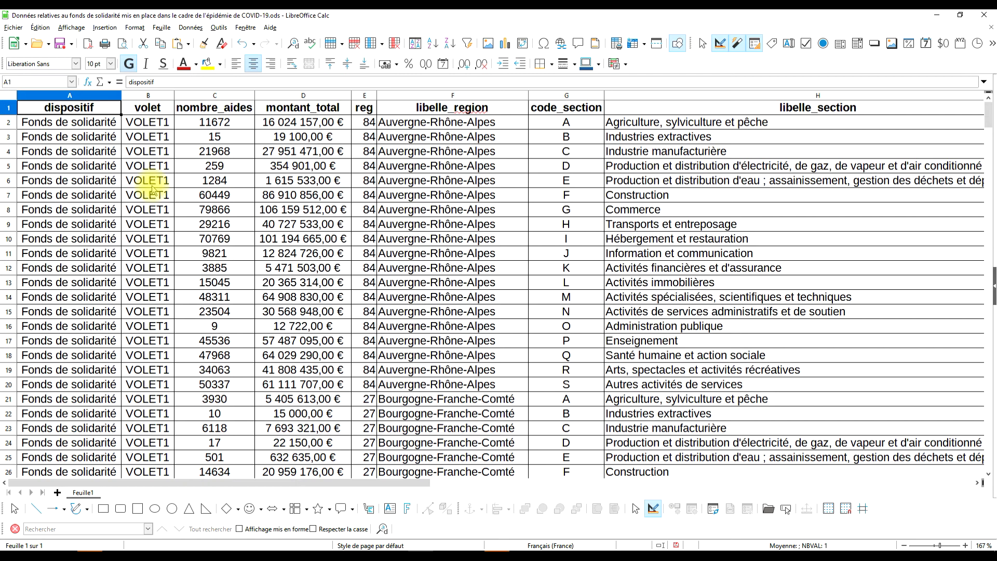
- Look at the dispositif column, then switch to the browser and read the solidarity fund dataset's description on data.gouv.fr
click(57, 122)
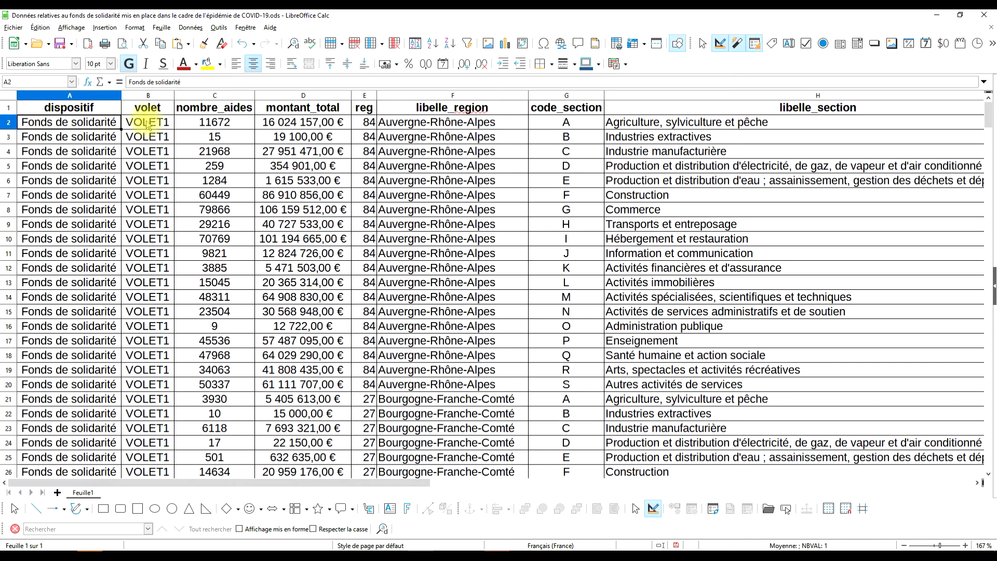
click(89, 104)
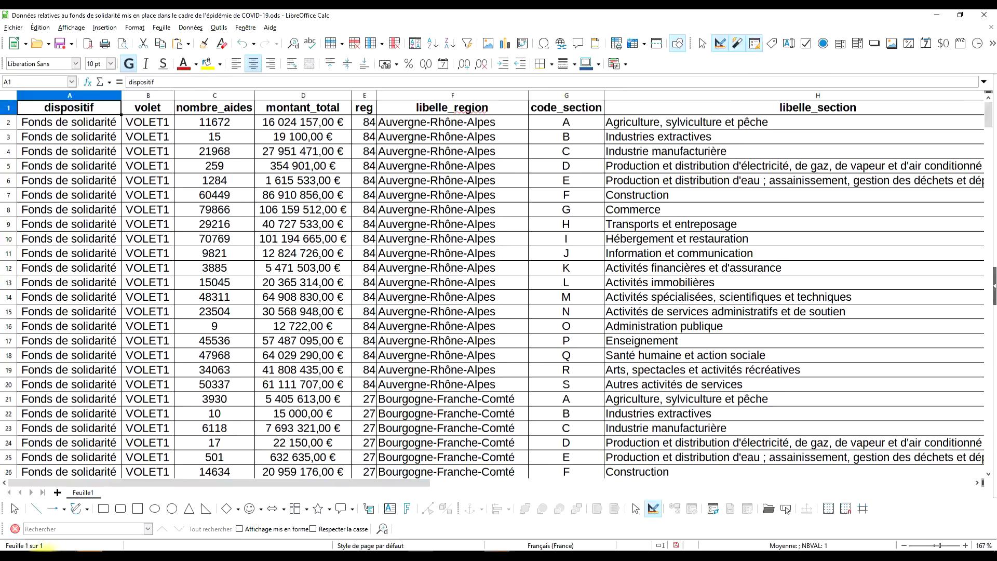
key(alt+Tab)
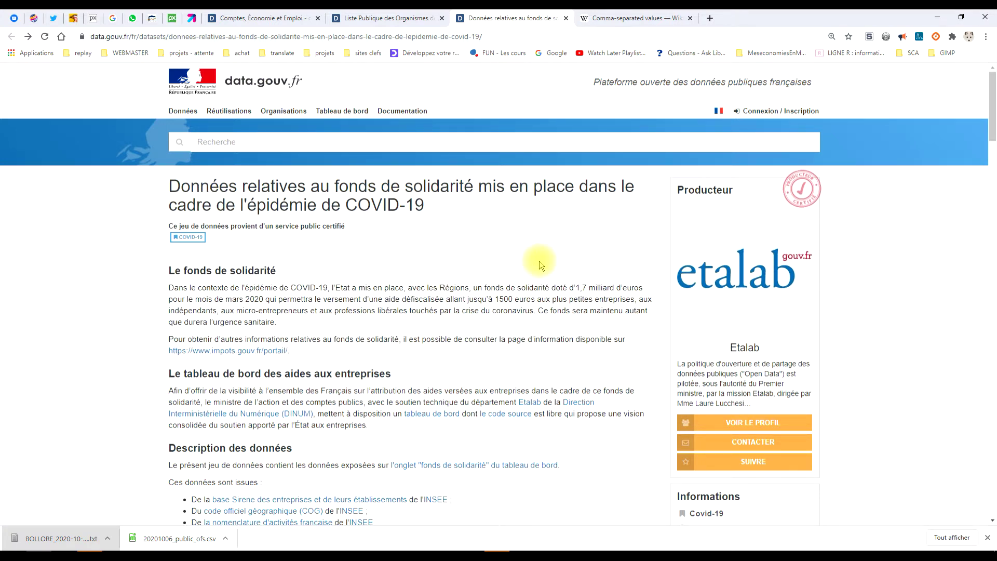
scroll(475, 317, down, 2)
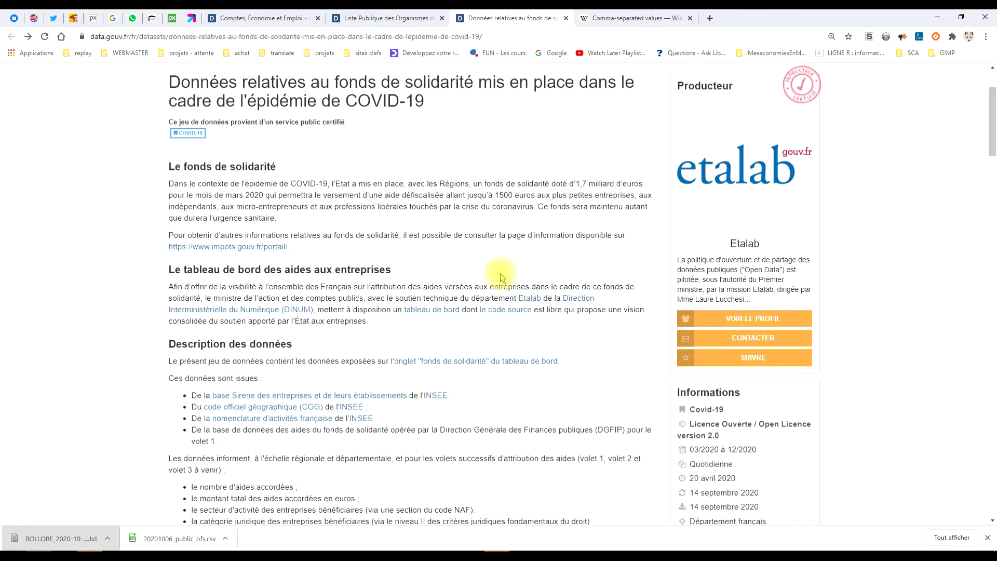
scroll(500, 273, up, 1)
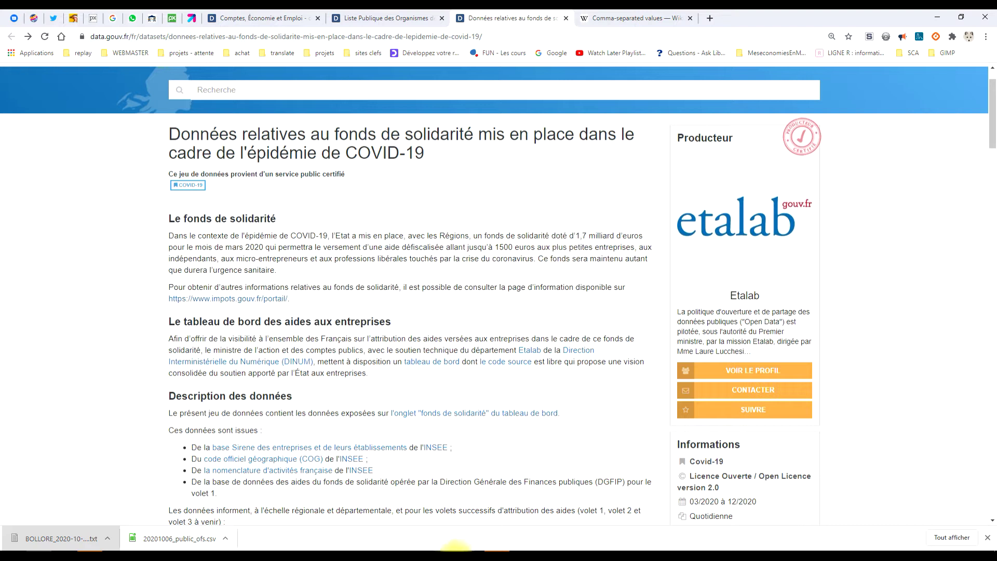
- Return to LibreOffice Calc and examine how the libelle_region rows are grouped, highlighting the Auvergne-Rhône-Alpes amounts in D2:D20
click(423, 548)
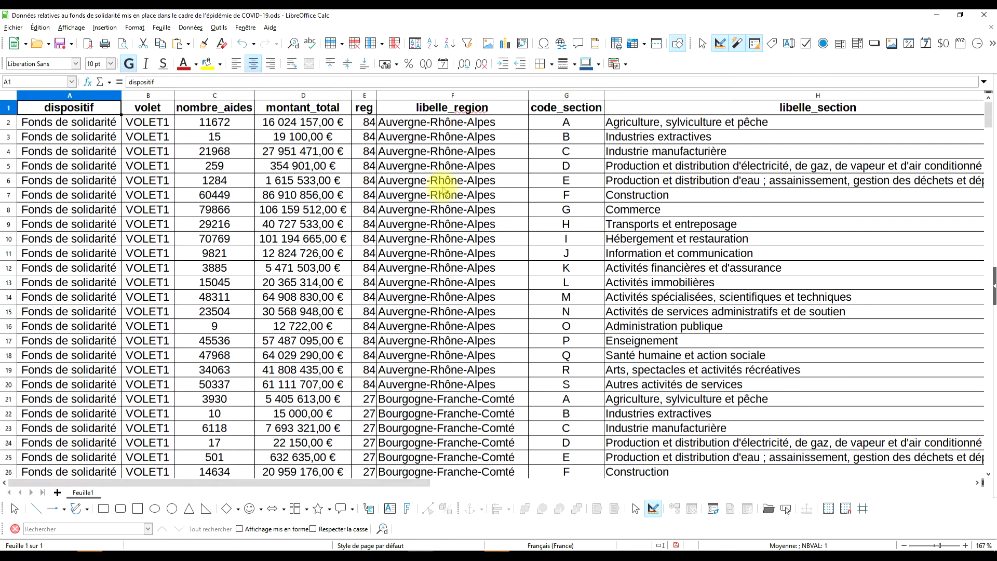
click(443, 127)
scroll(467, 208, down, 20)
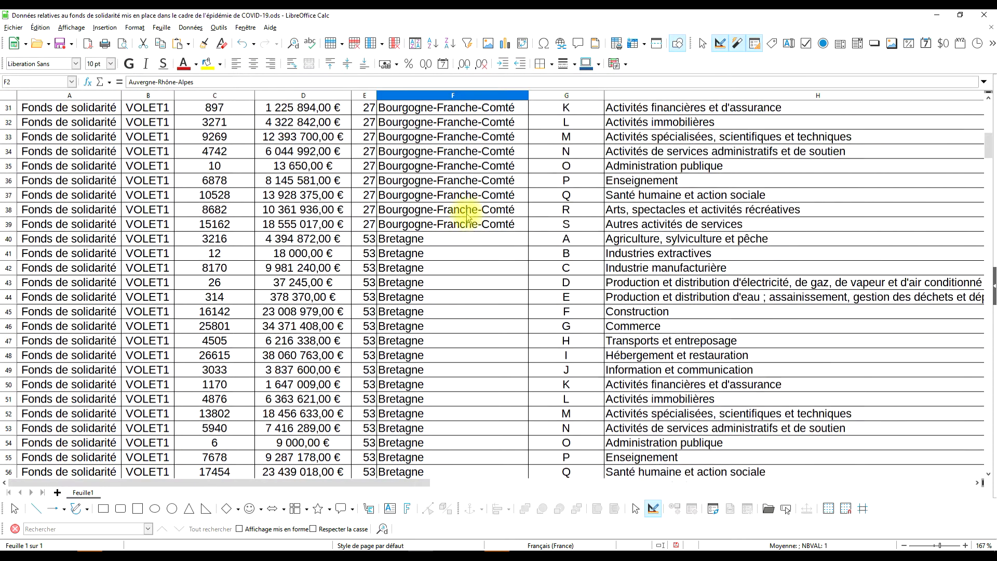
scroll(460, 217, down, 20)
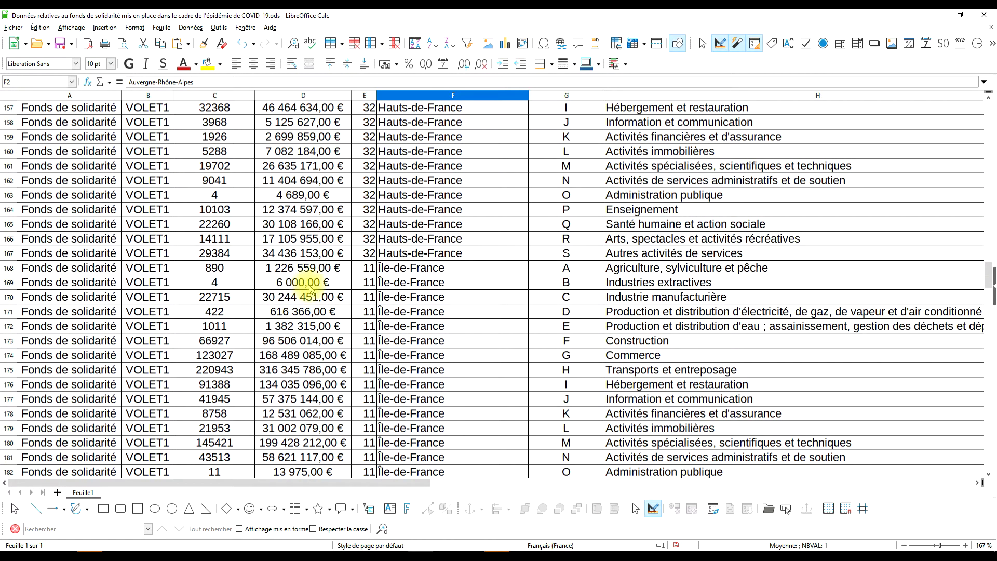
scroll(478, 249, up, 17)
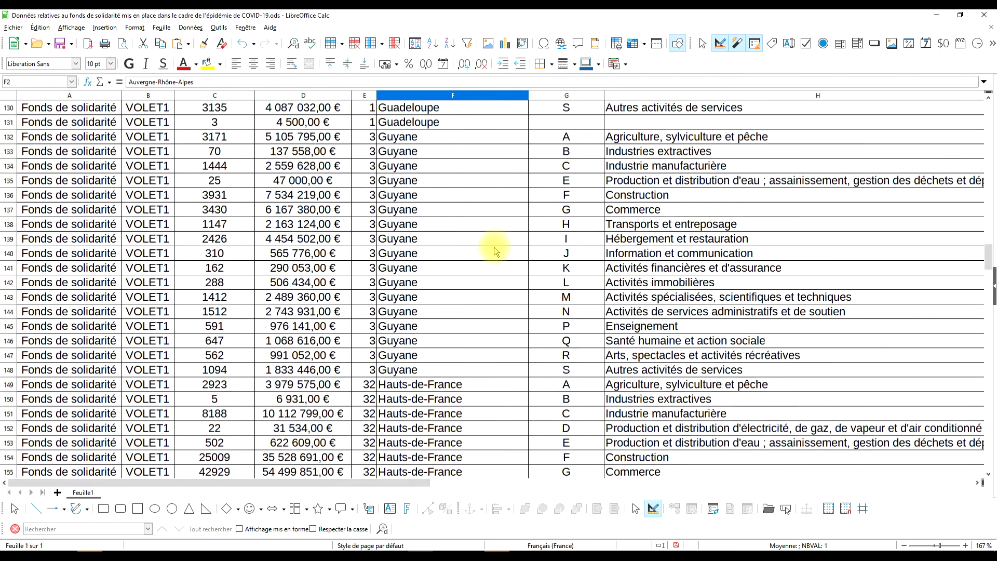
scroll(493, 252, up, 20)
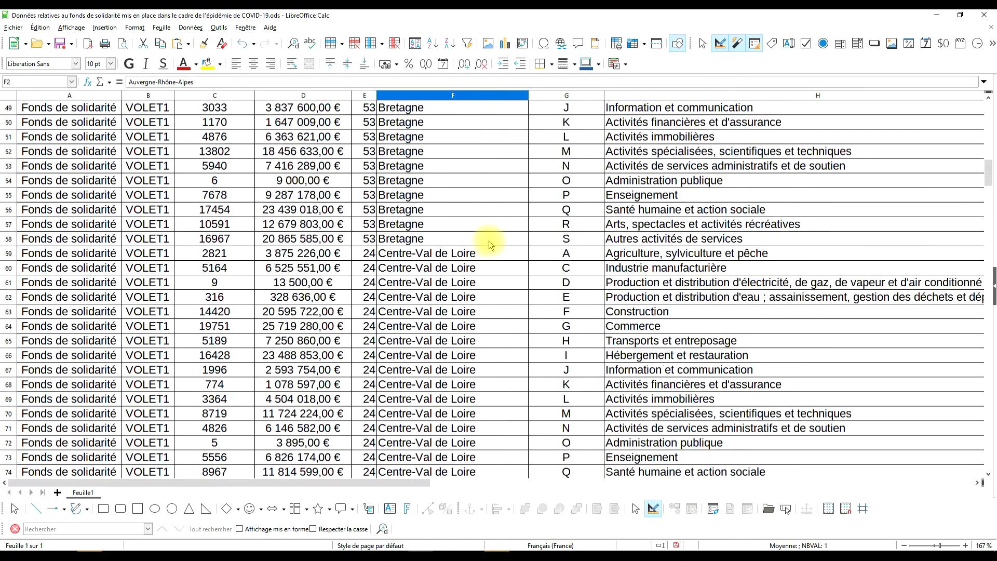
scroll(493, 236, up, 9)
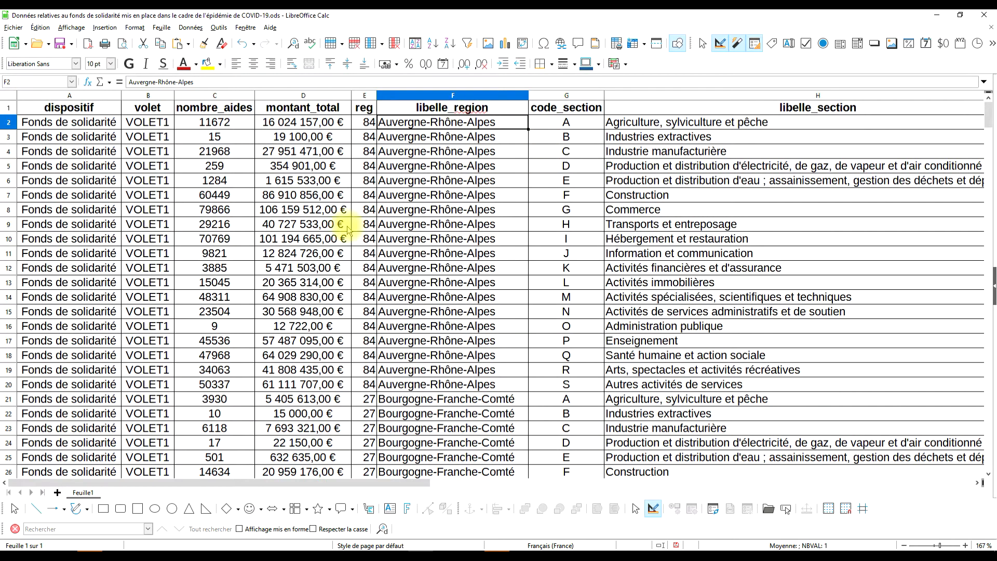
drag(302, 126, 325, 390)
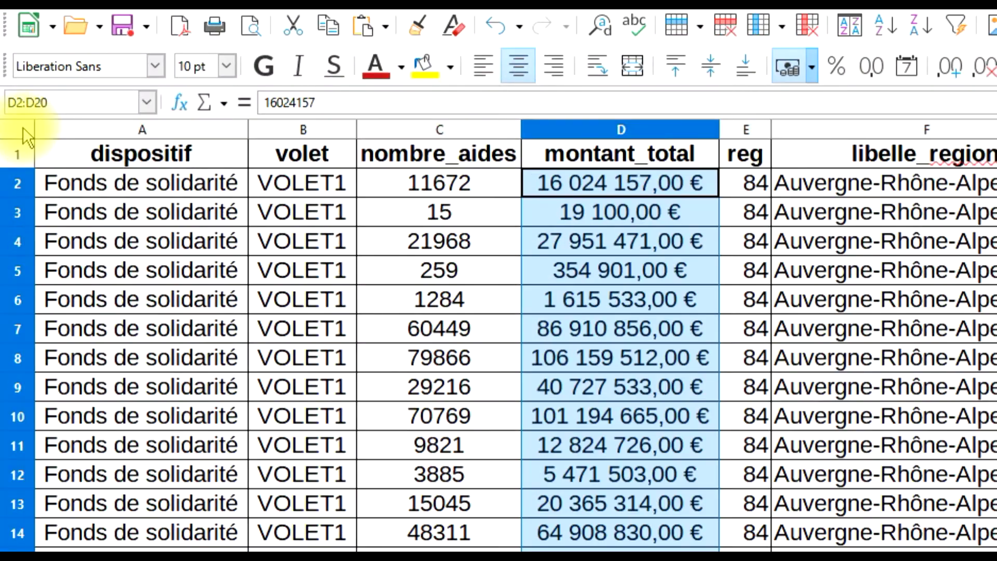
- Select the whole of Feuille1 and start a pivot table with the current selection as its source
click(23, 127)
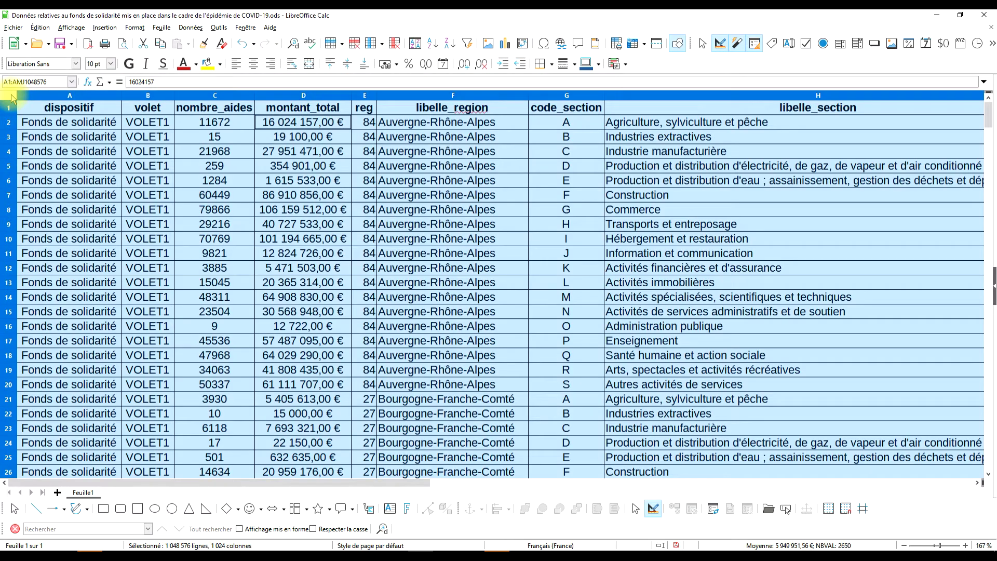
click(190, 27)
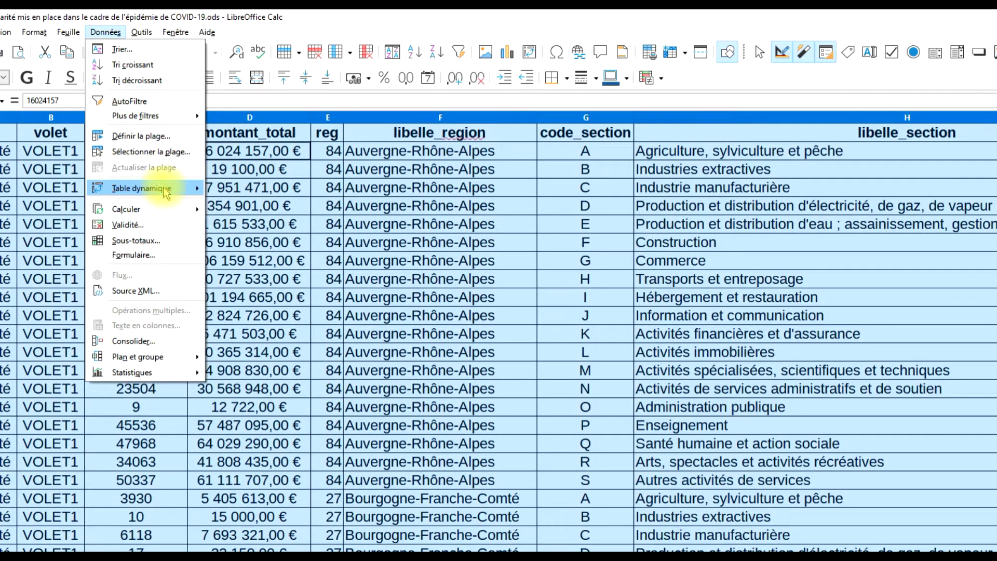
mouse_move(238, 154)
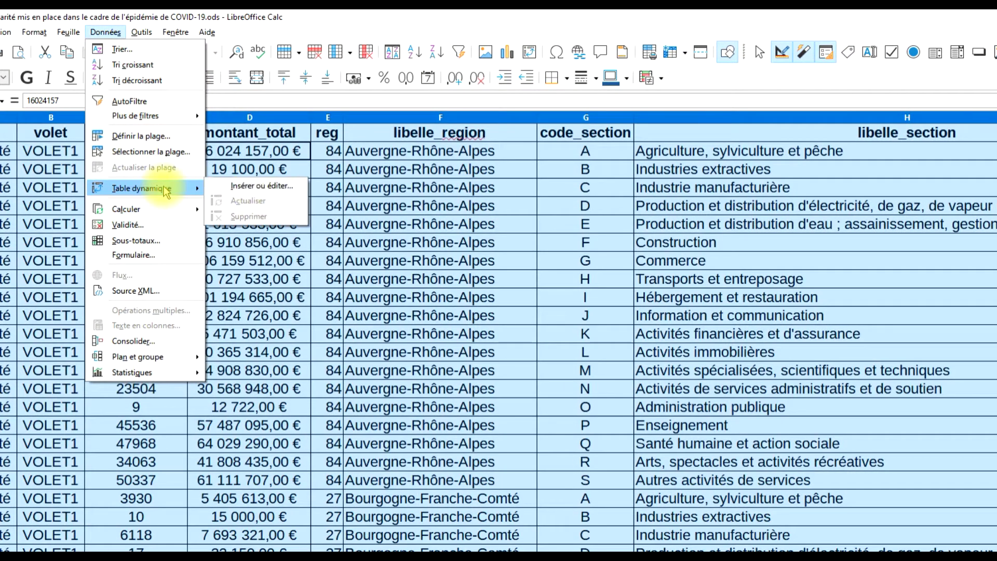
click(248, 186)
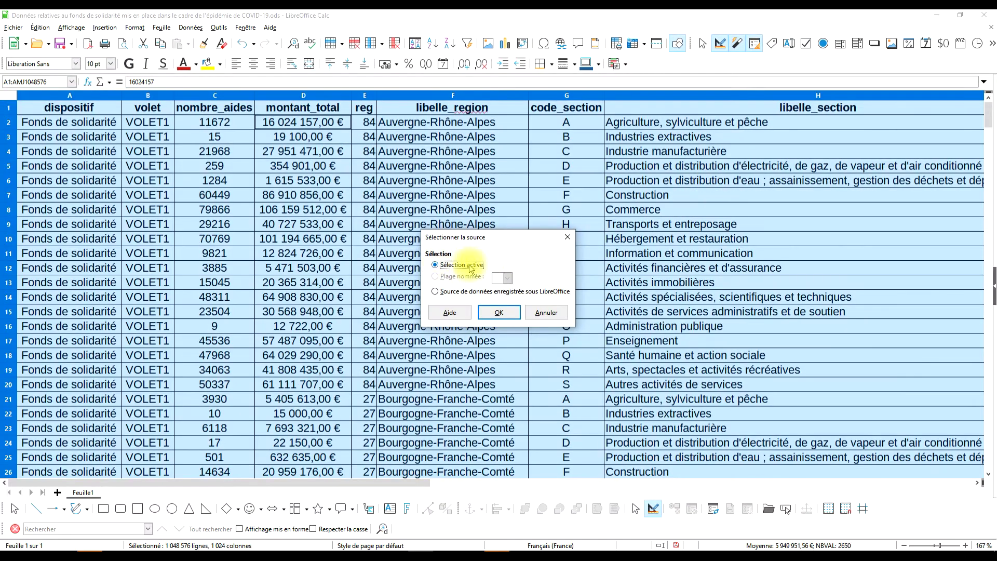
click(498, 313)
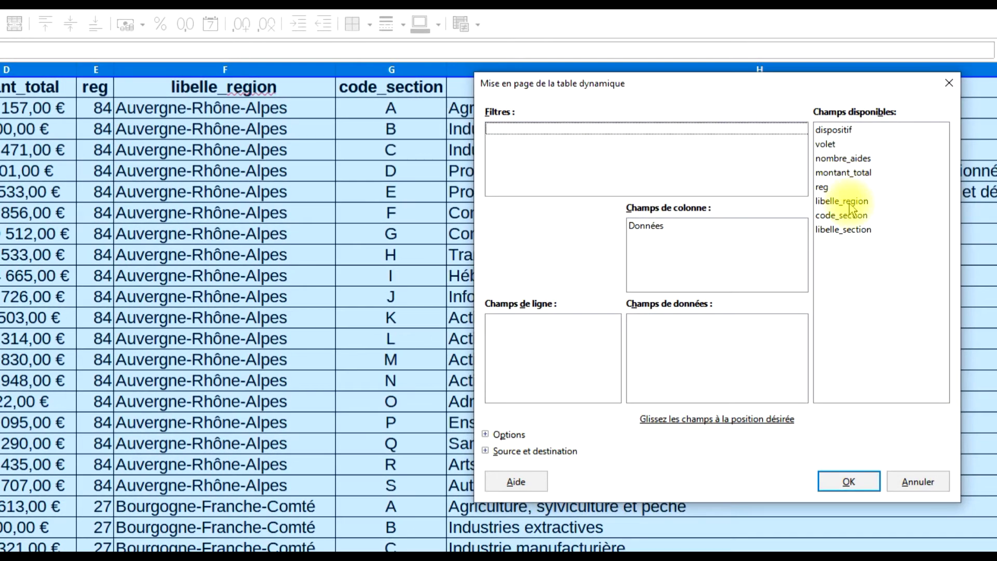
- Assign libelle_region to the pivot table's row fields and montant_total to its data fields
drag(849, 206, 540, 346)
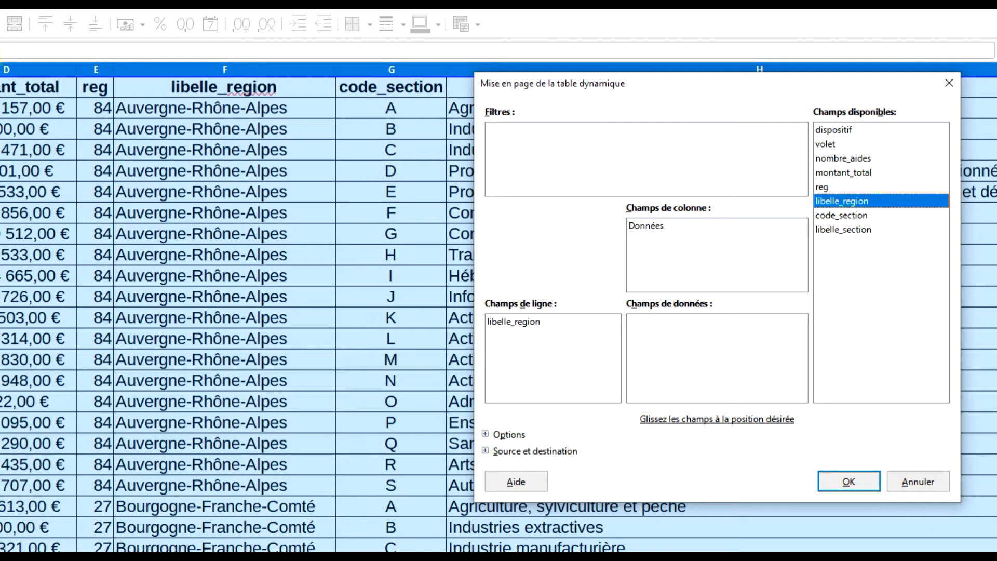
drag(839, 173, 648, 353)
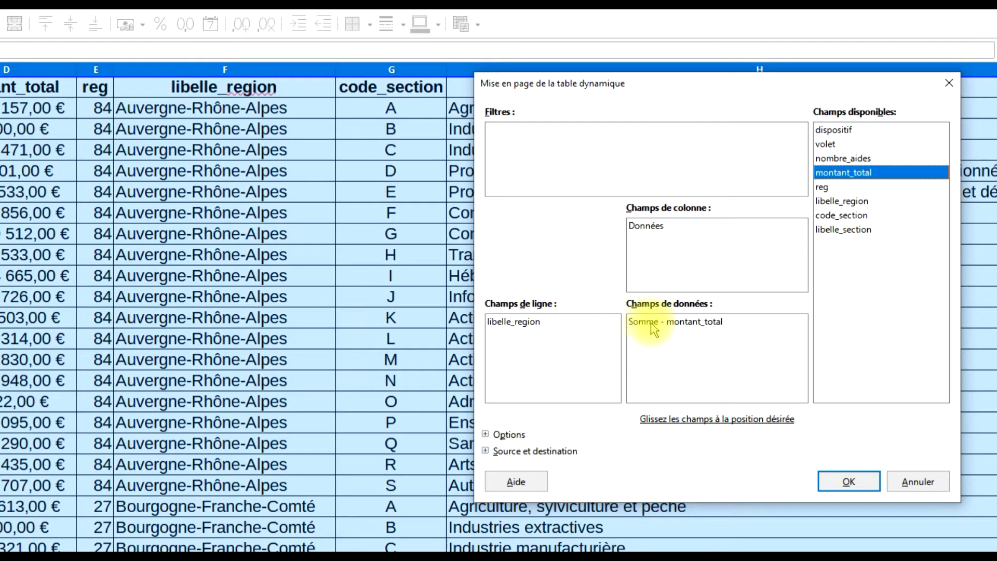
- Review the calculation functions available for the montant_total data field, leaving Somme in place
double_click(652, 325)
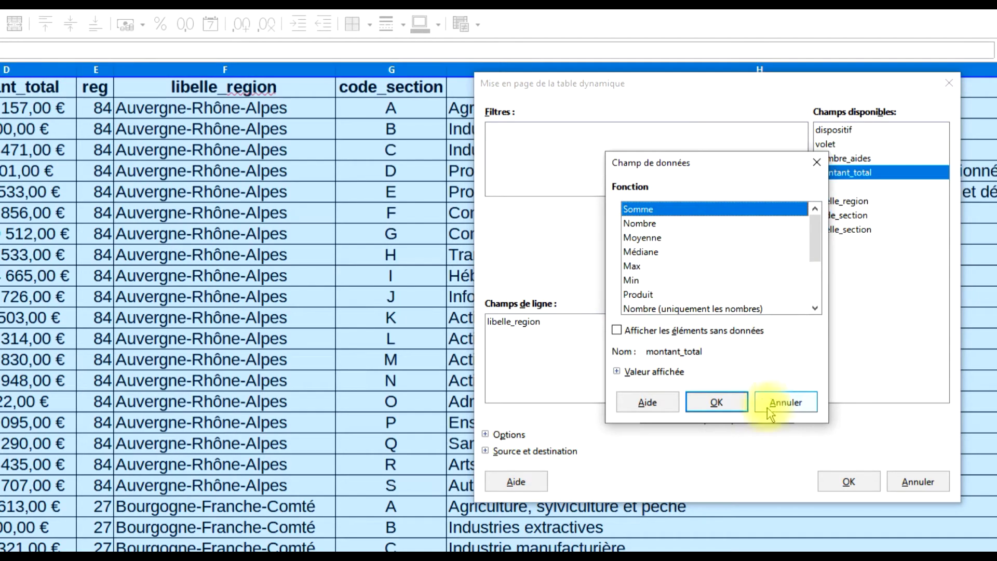
scroll(753, 271, down, 2)
scroll(753, 271, up, 2)
click(781, 402)
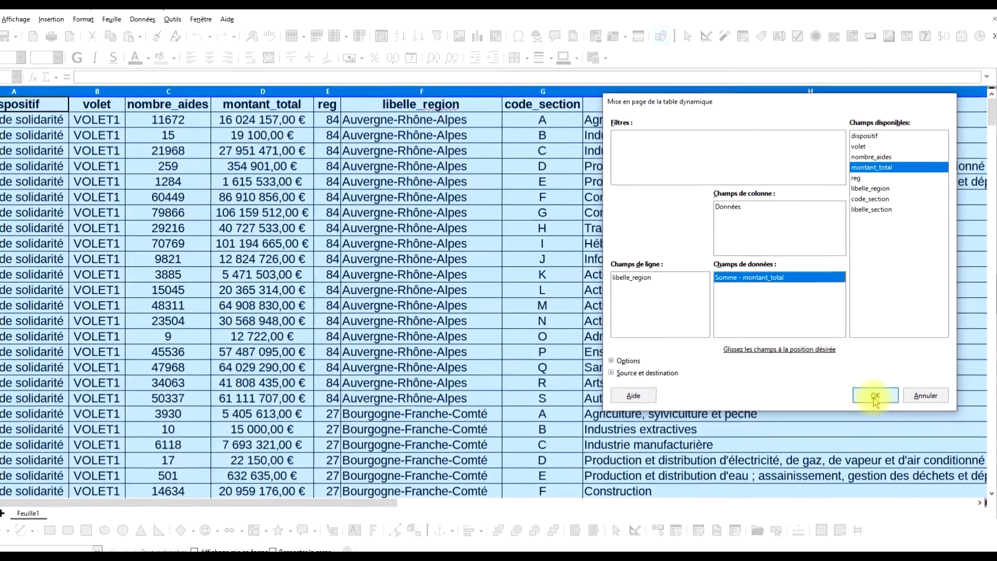
- Create the pivot table and fit the widths of columns A and B to their contents
click(856, 432)
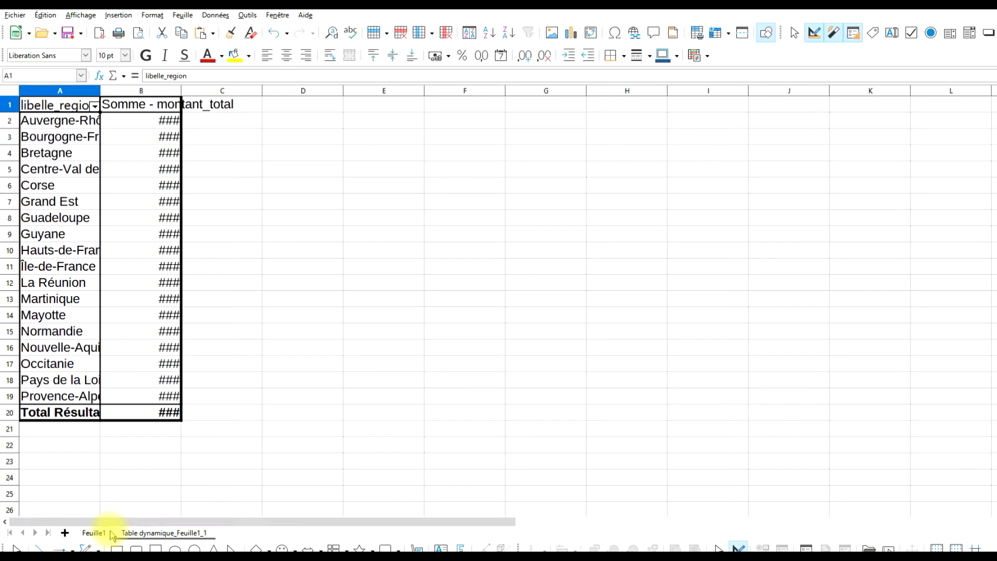
double_click(182, 90)
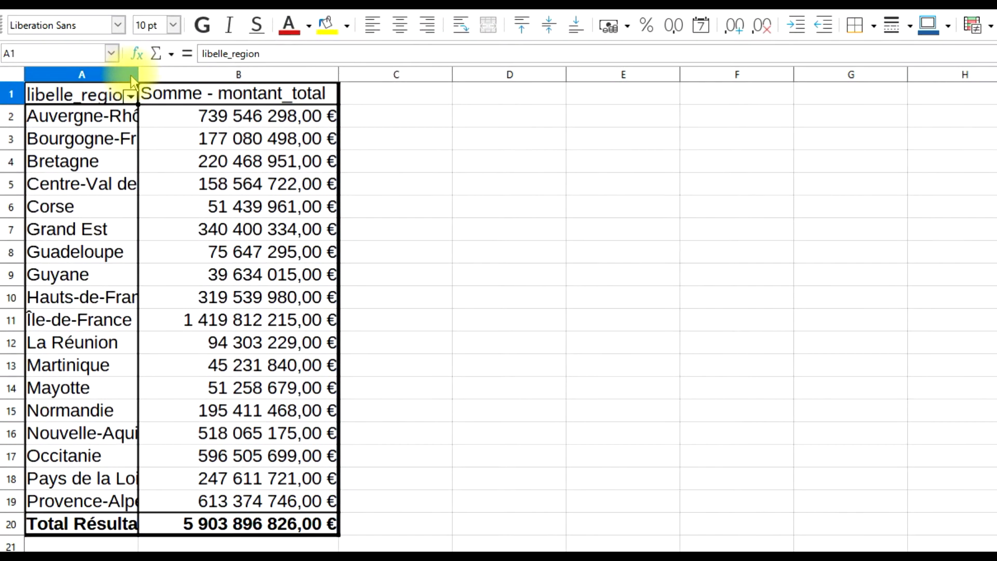
double_click(131, 75)
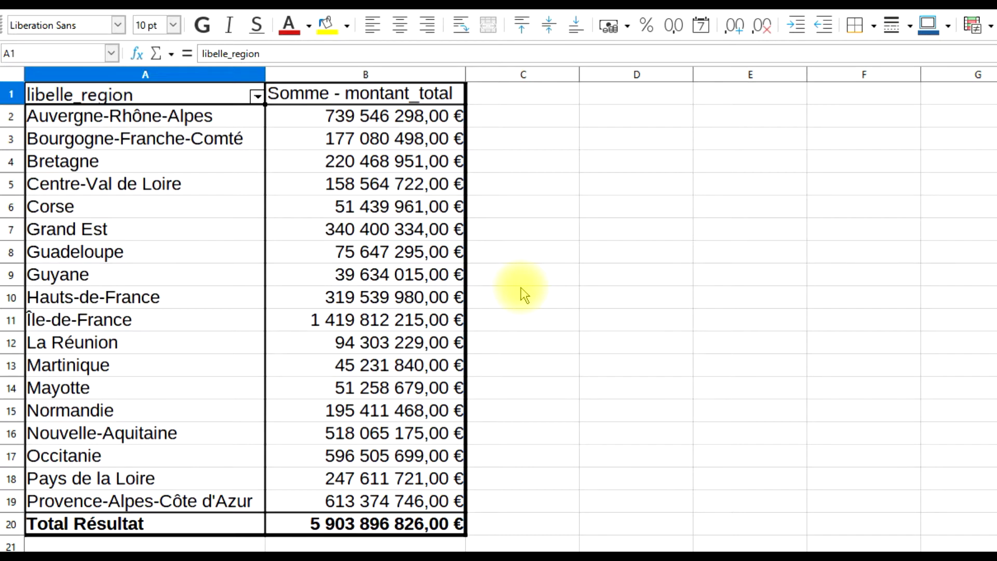
click(331, 75)
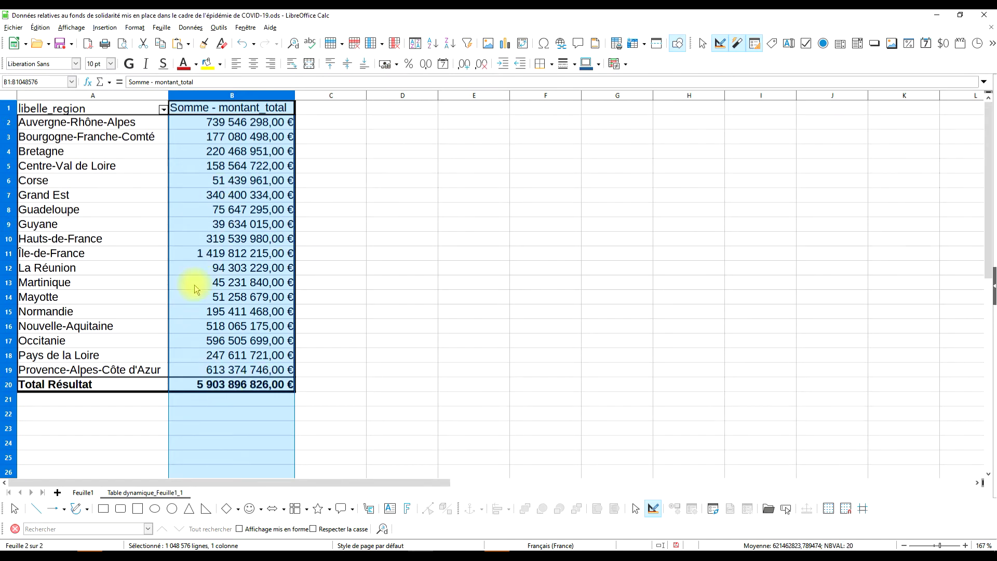
click(241, 164)
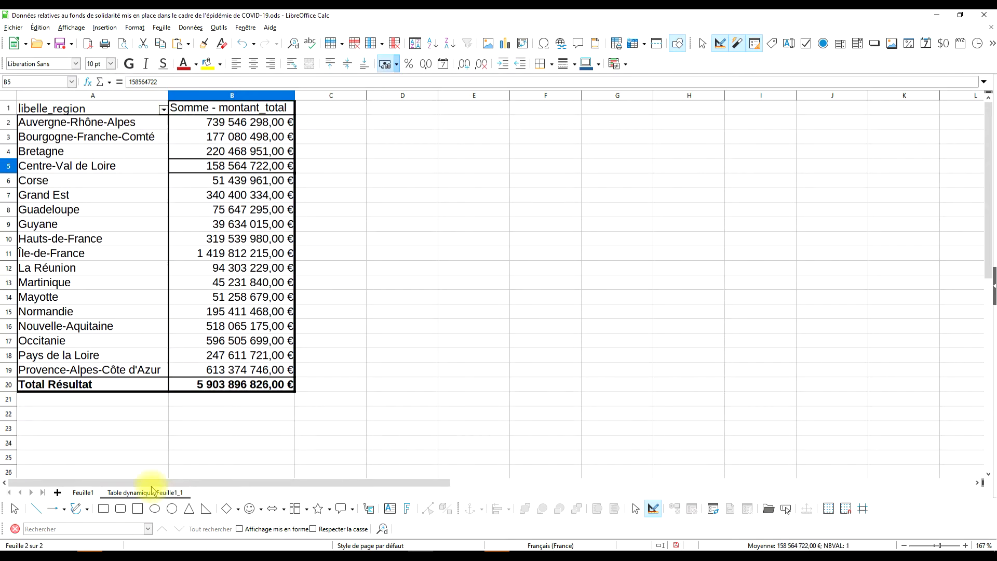
- Add nombre_aides to the pivot table's data fields as a sum and widen column C to fit its header
click(83, 492)
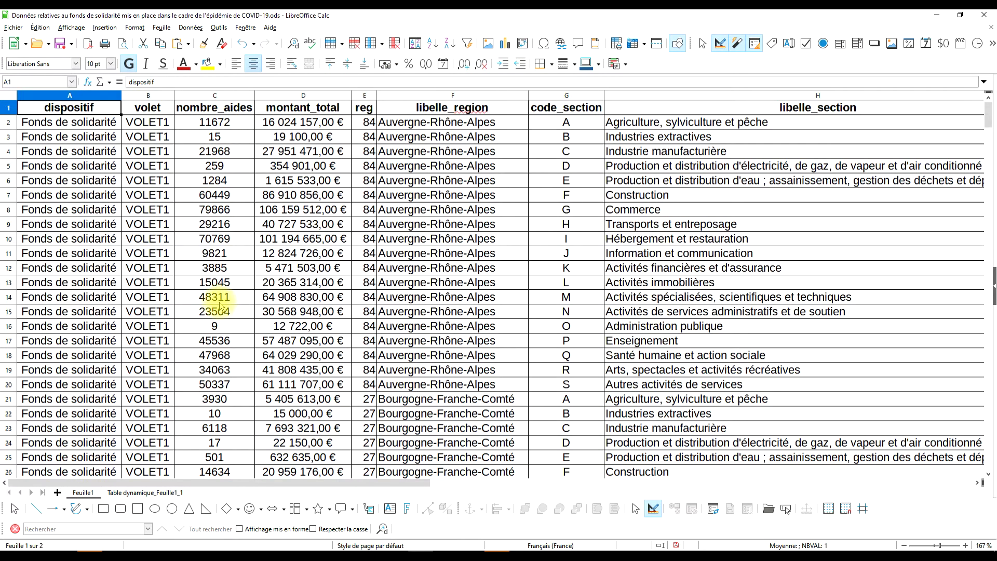
click(169, 492)
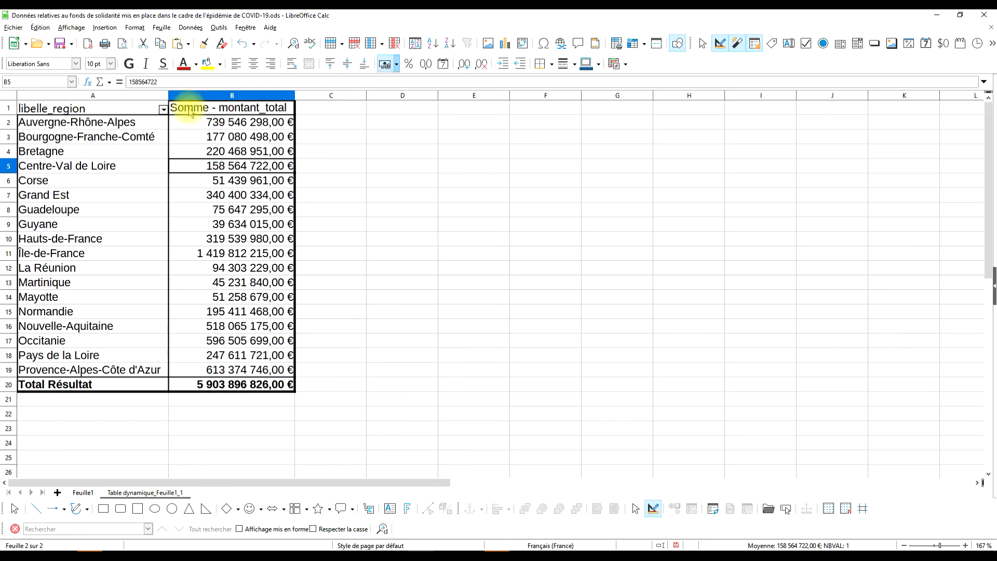
right_click(148, 107)
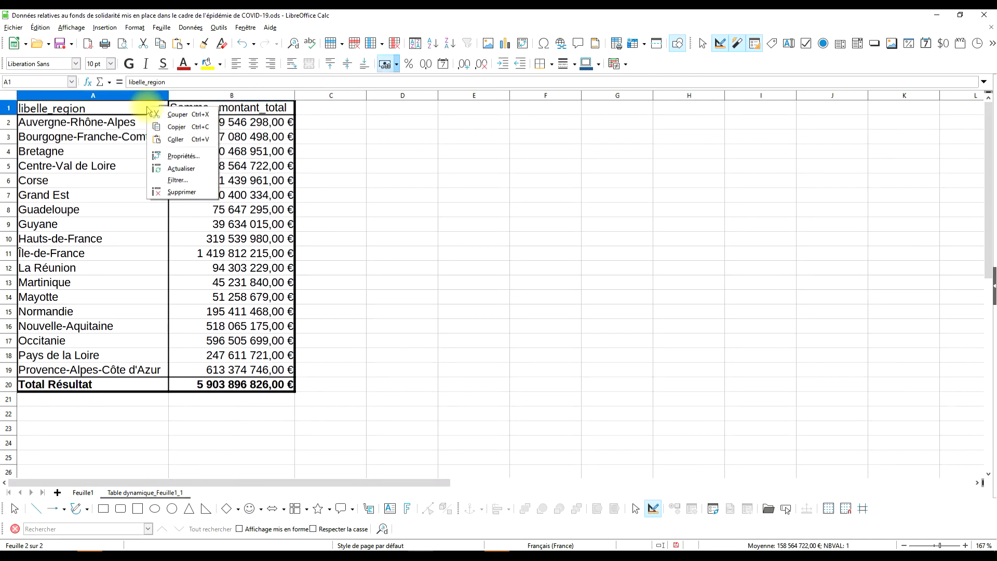
click(196, 159)
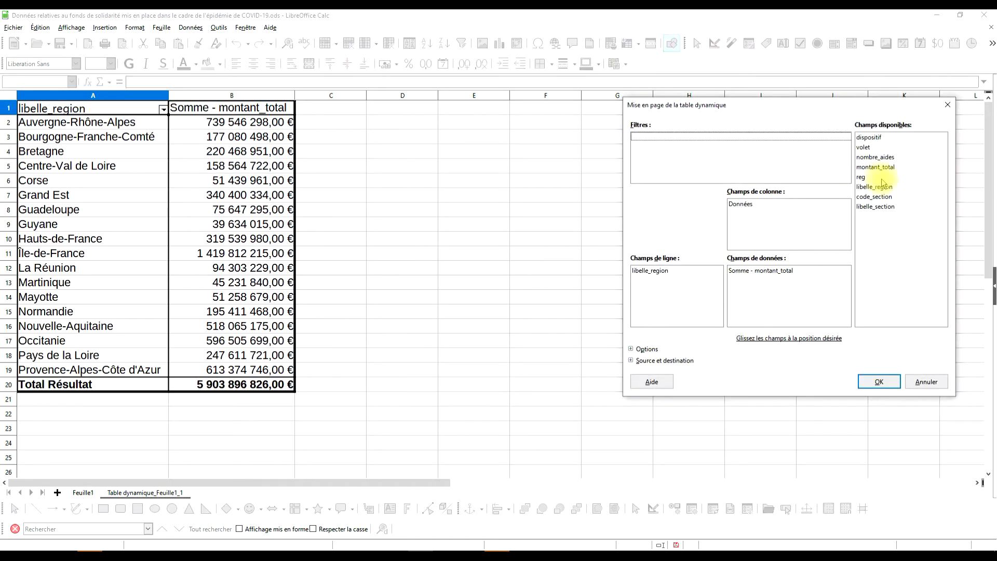
drag(888, 162, 745, 294)
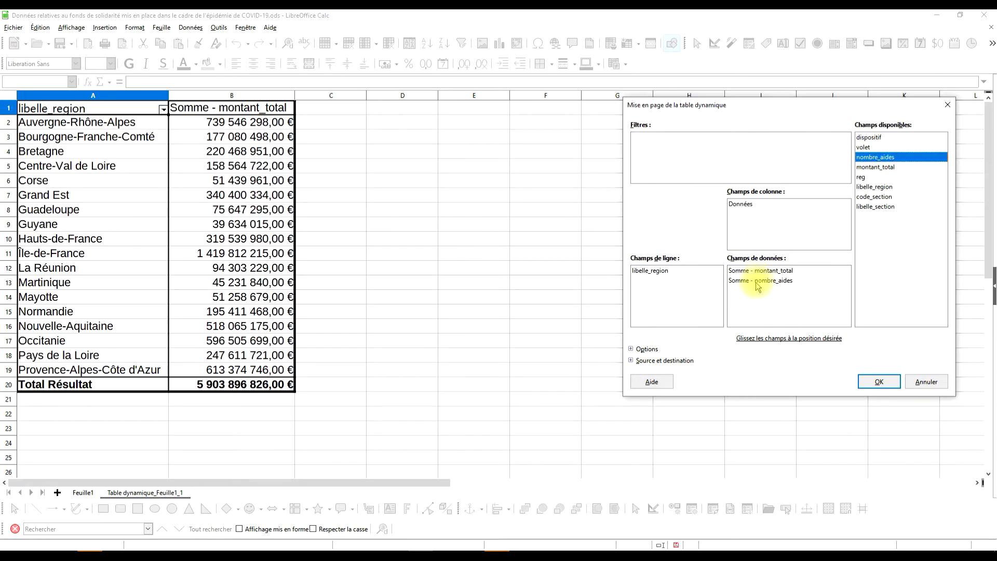
click(879, 382)
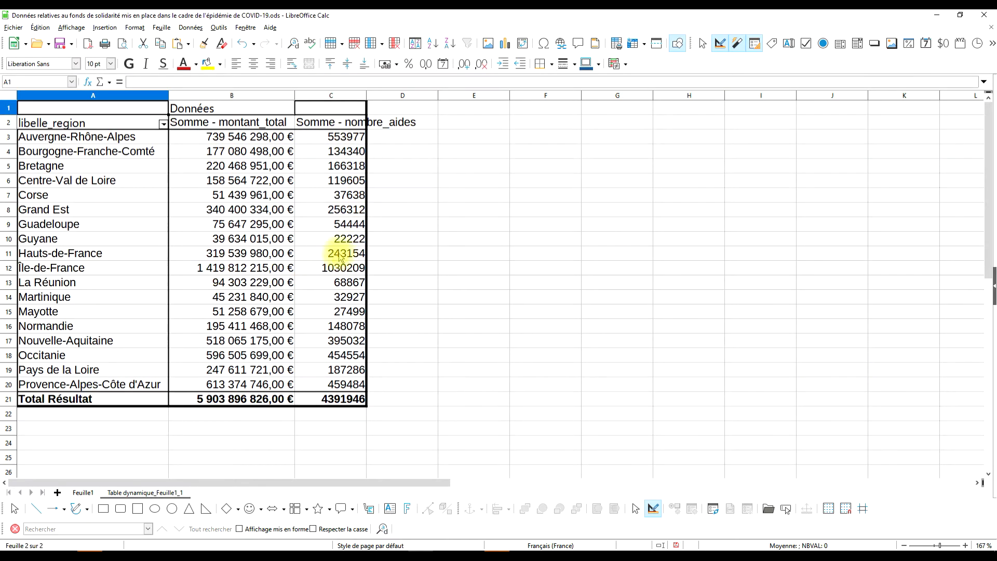
drag(367, 97, 472, 96)
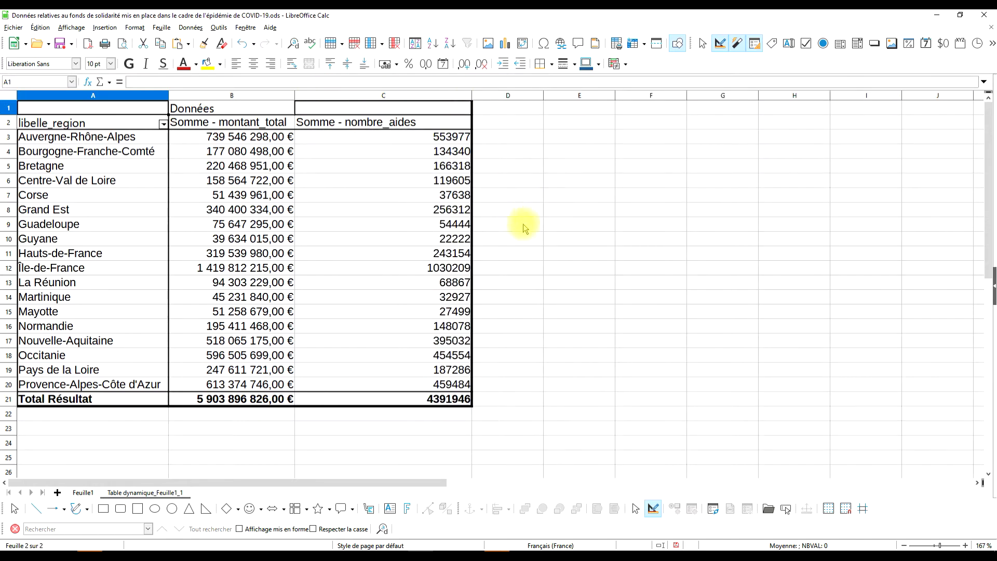
click(456, 242)
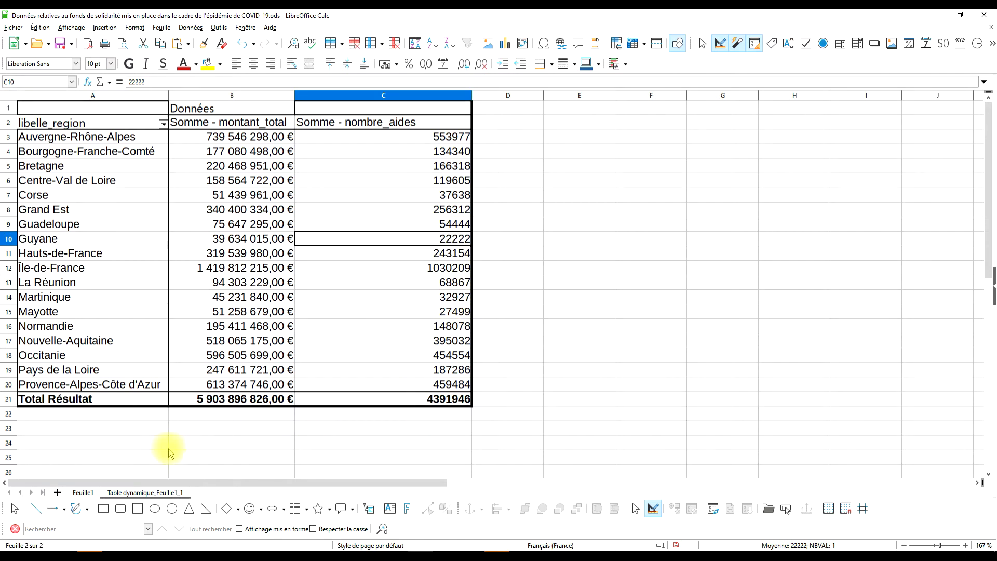
- Compare the source rows on Feuille1 with the pivot table and review the commands available for the table
right_click(103, 123)
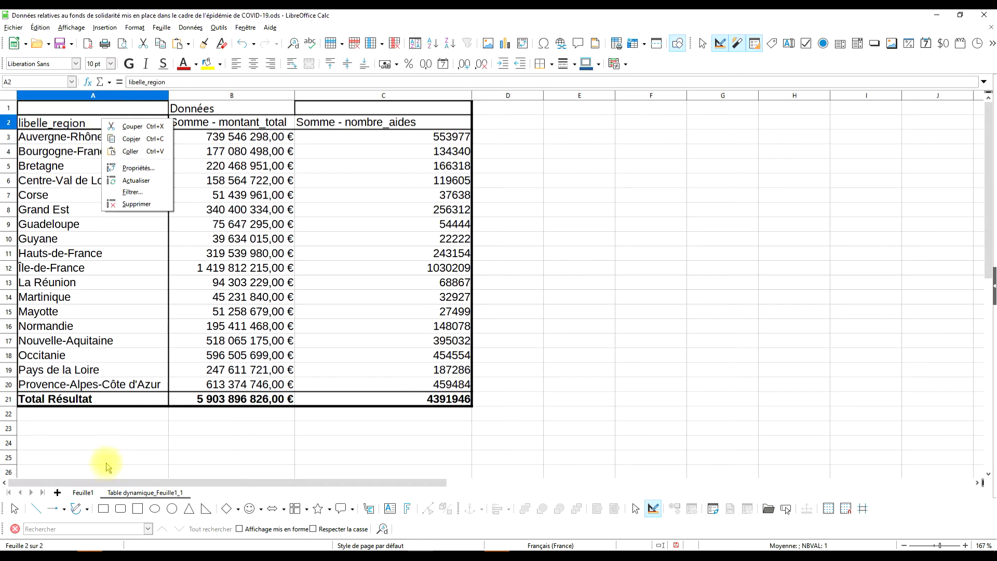
key(Escape)
click(419, 210)
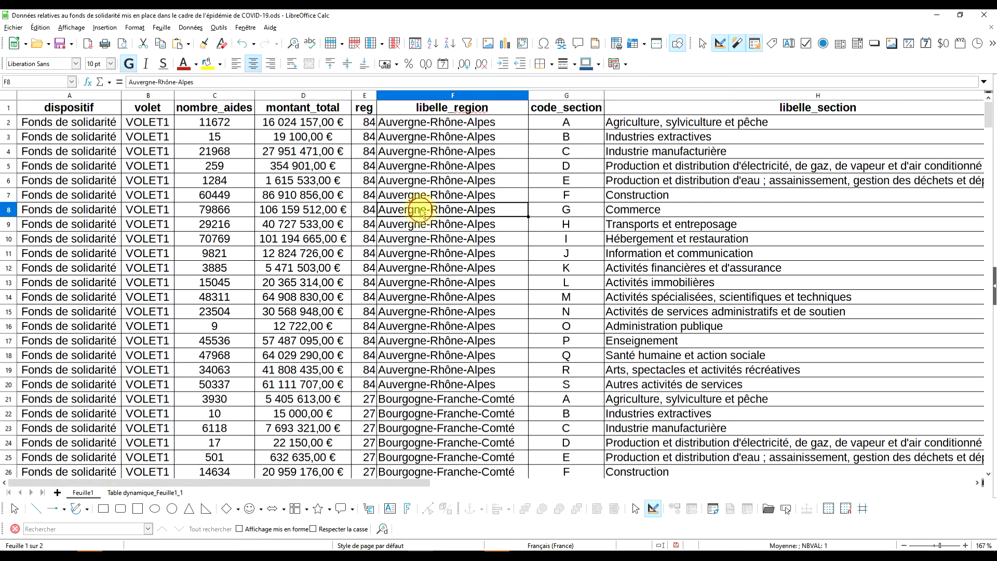
scroll(445, 249, down, 7)
scroll(445, 250, up, 6)
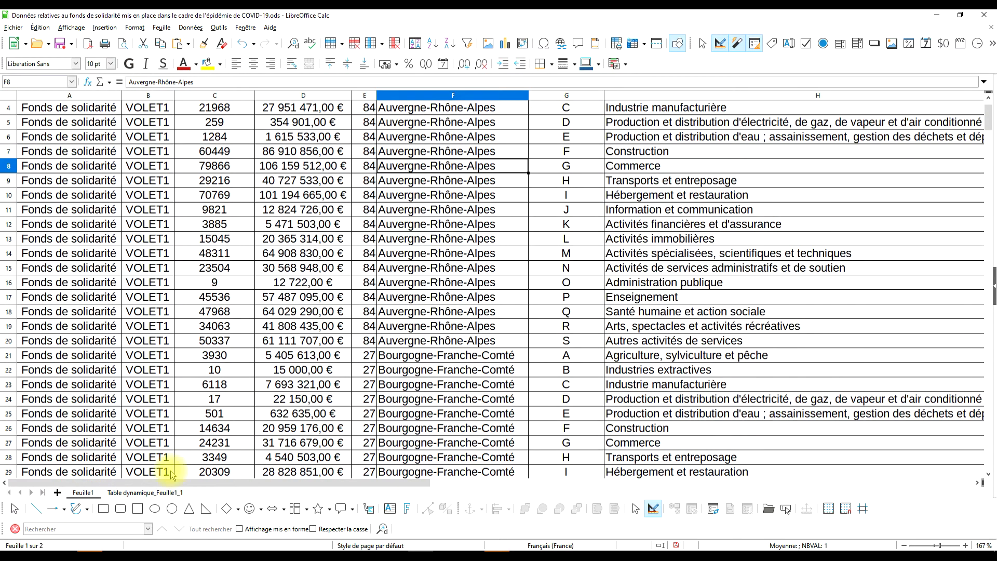
click(146, 496)
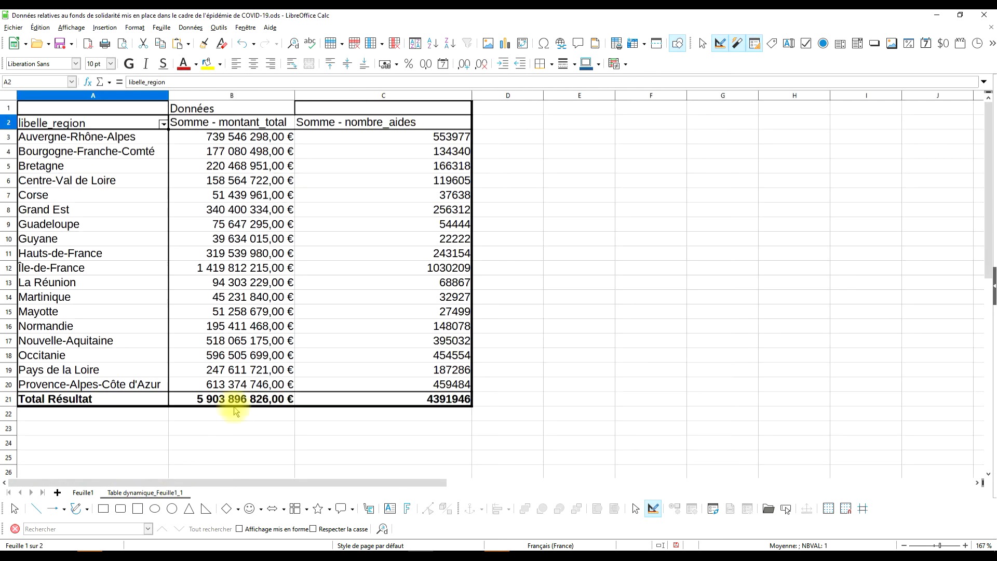
right_click(115, 127)
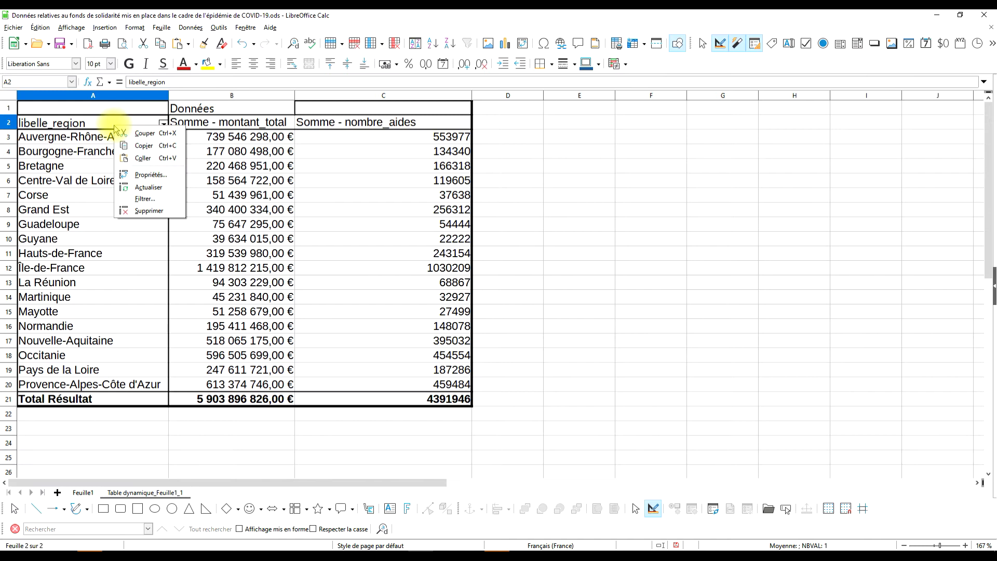
click(169, 192)
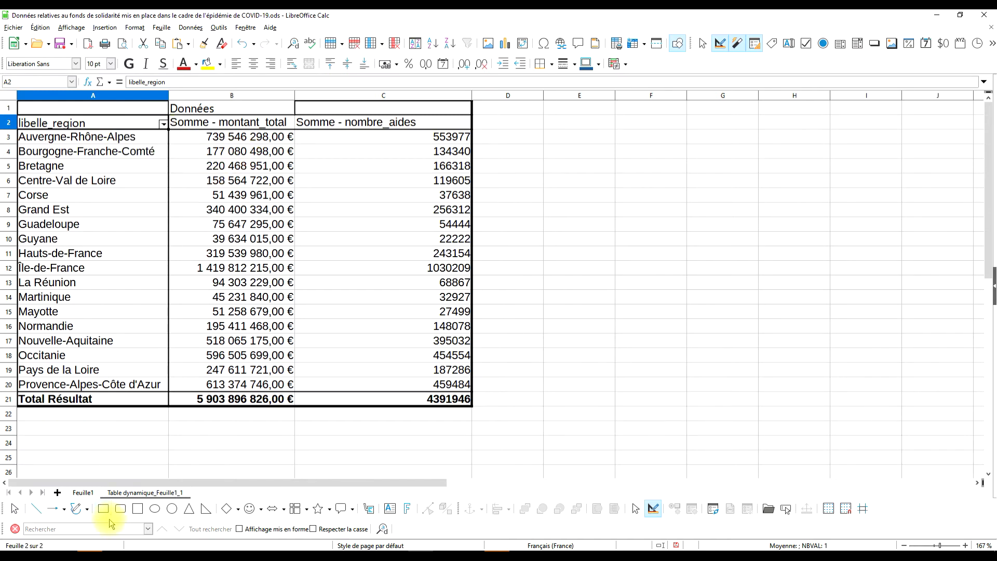
click(86, 491)
scroll(395, 260, up, 1)
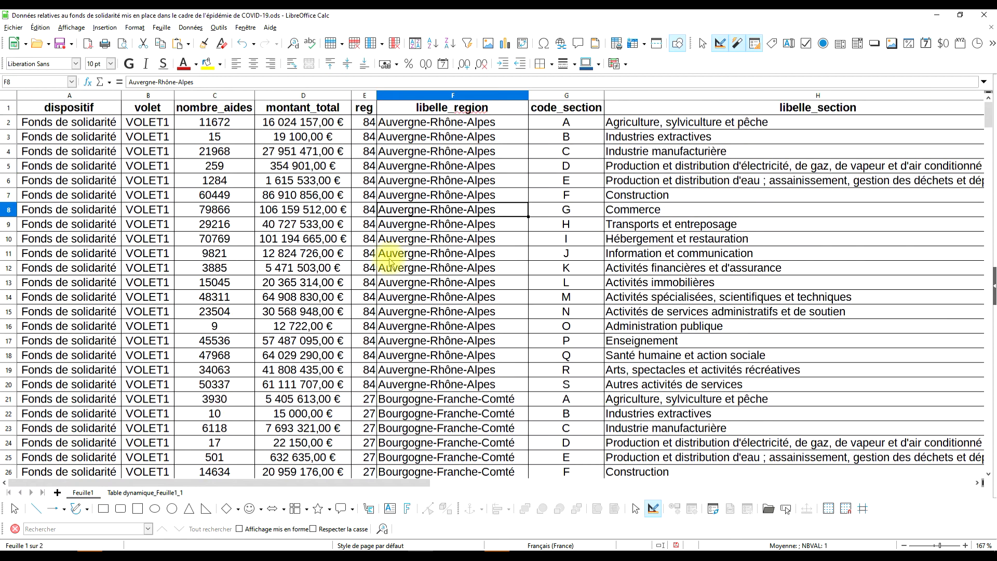
click(430, 137)
click(140, 492)
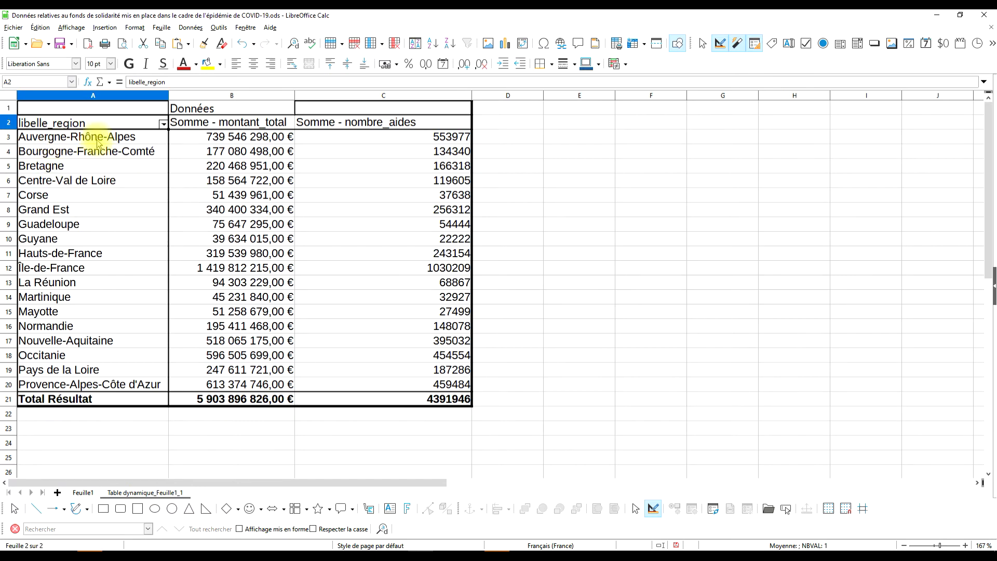
- Set the montant_total value in cell D3 of Feuille1 to 191000
click(83, 492)
click(280, 137)
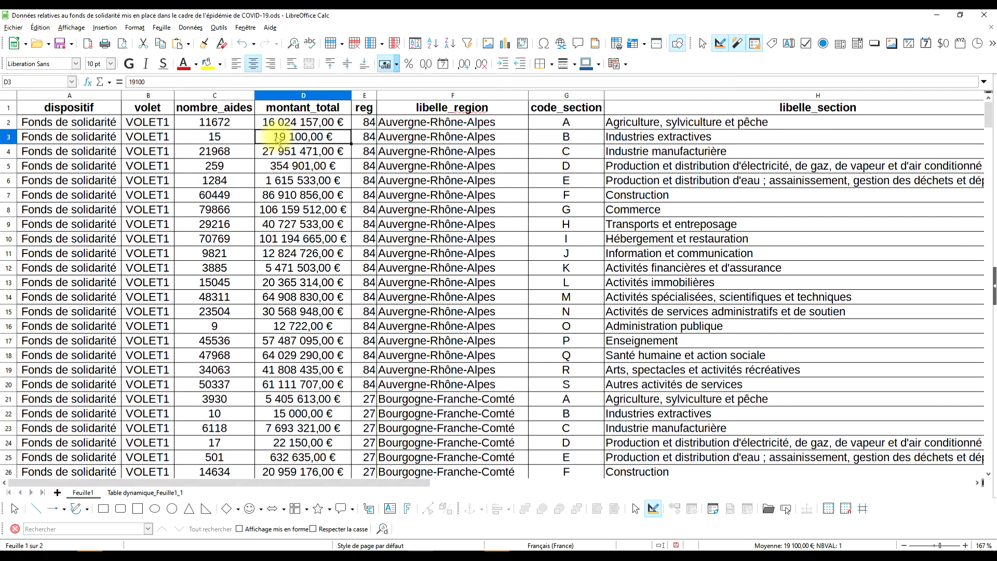
double_click(312, 136)
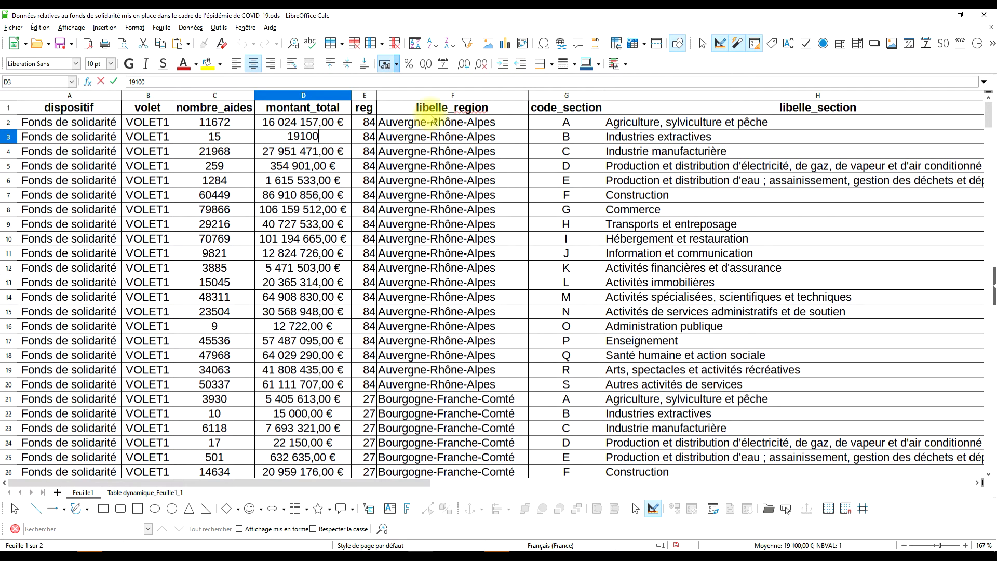
text(0)
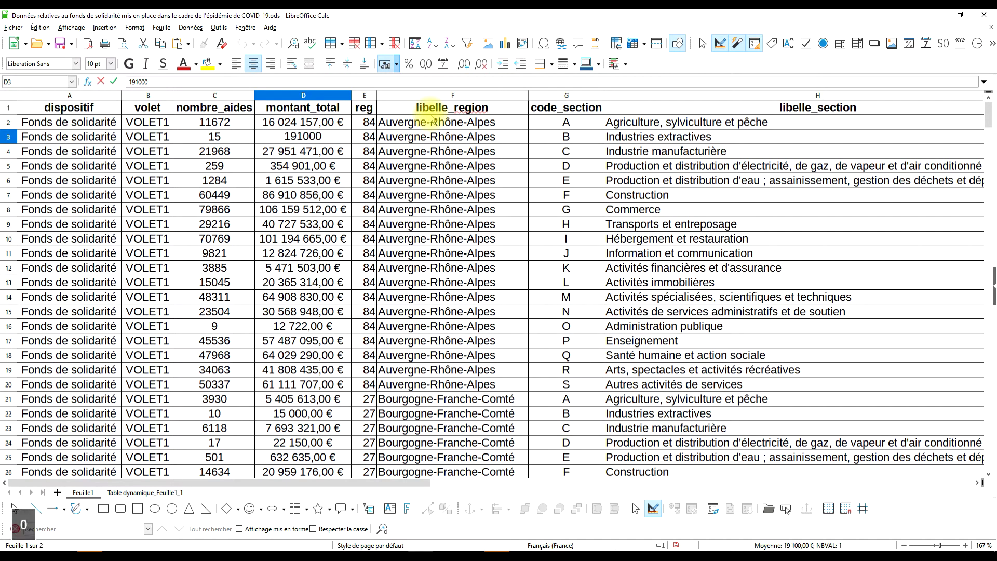
key(Return)
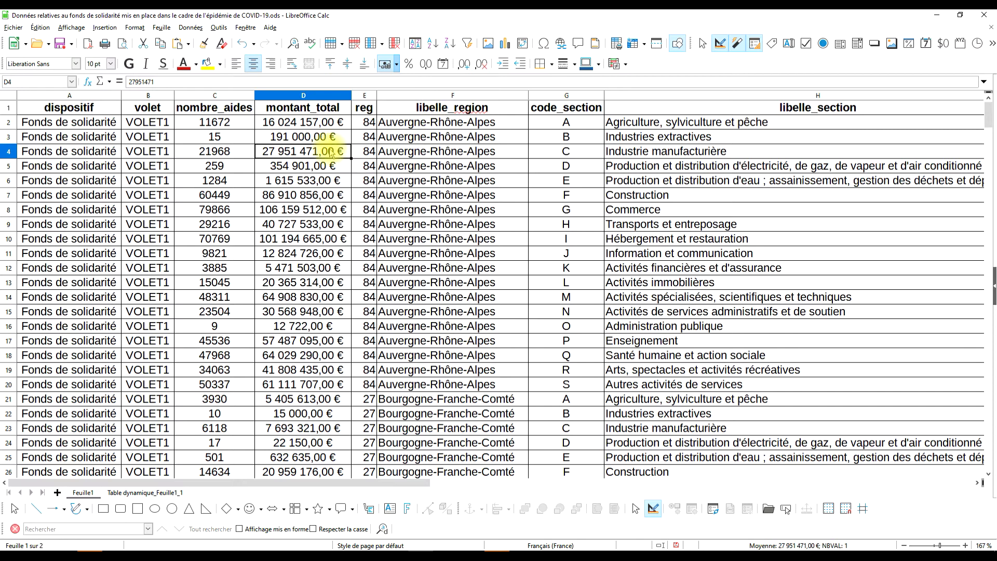
- Refresh the pivot table so it takes up the edited source amount
click(145, 493)
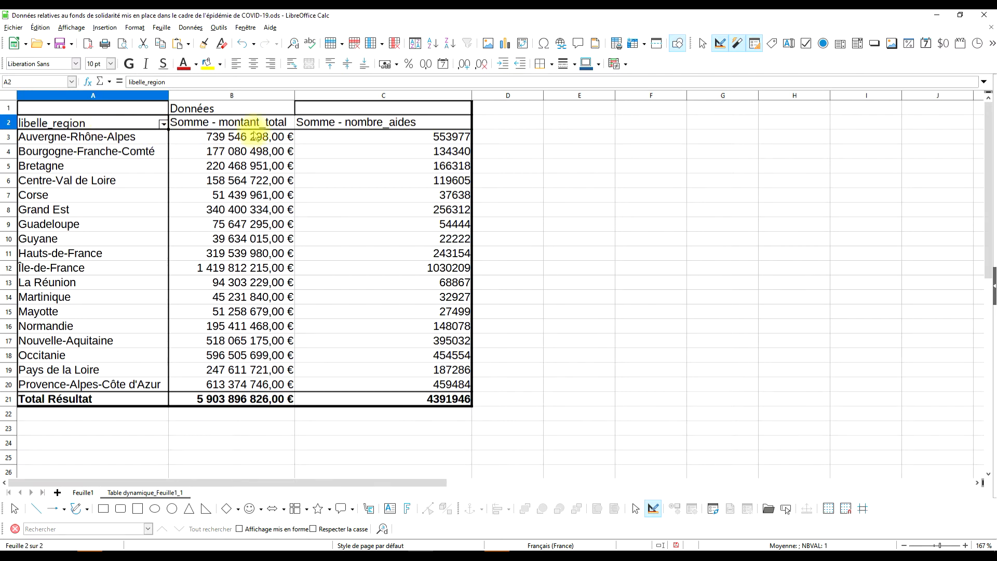
right_click(126, 126)
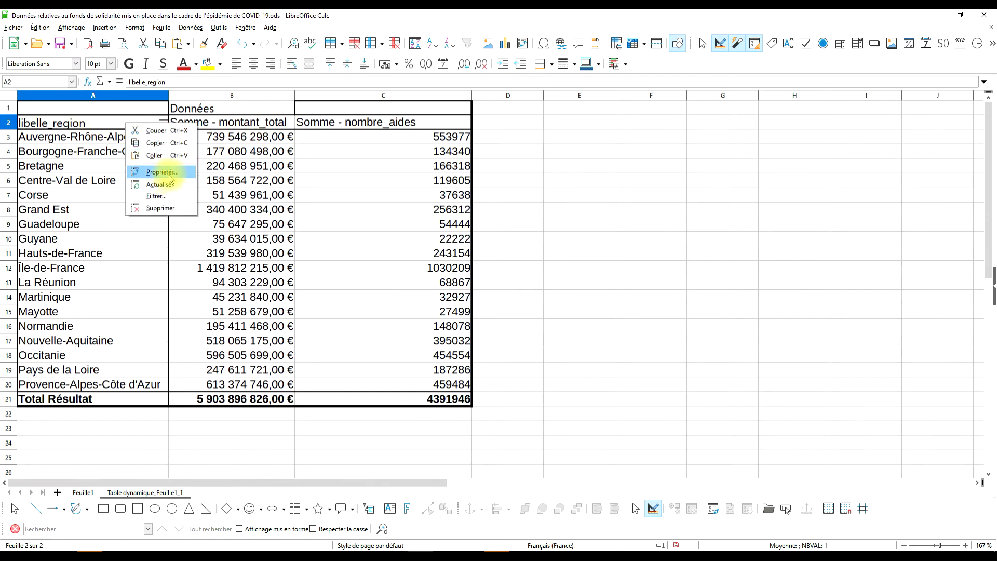
click(171, 188)
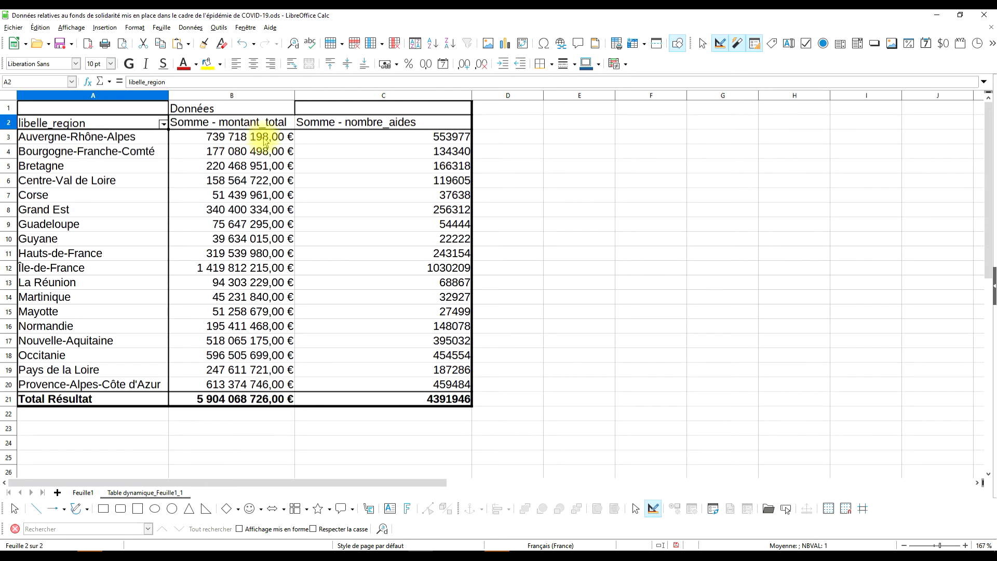
- Undo the change to cell D3 on Feuille1 and refresh the pivot table again
click(90, 492)
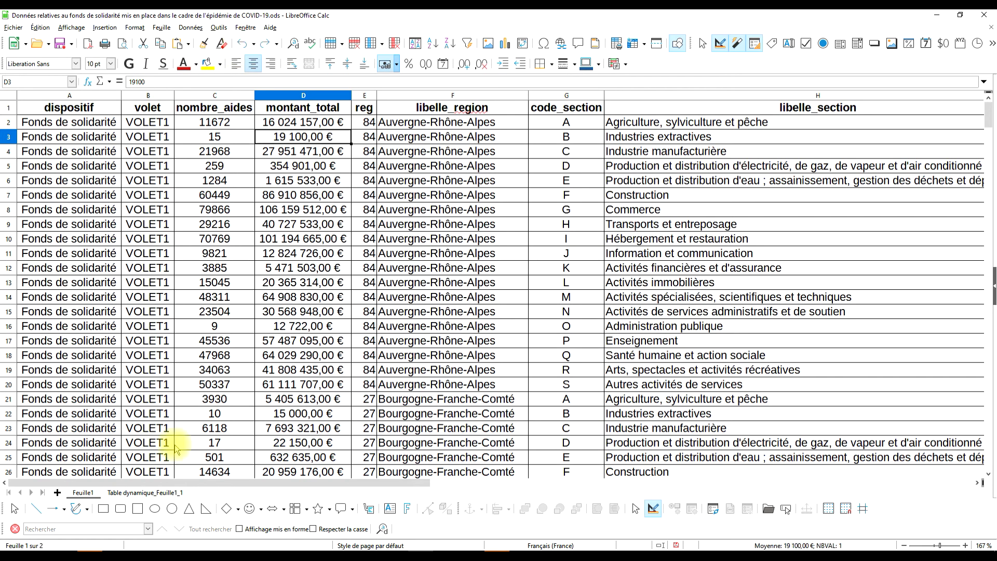
click(141, 492)
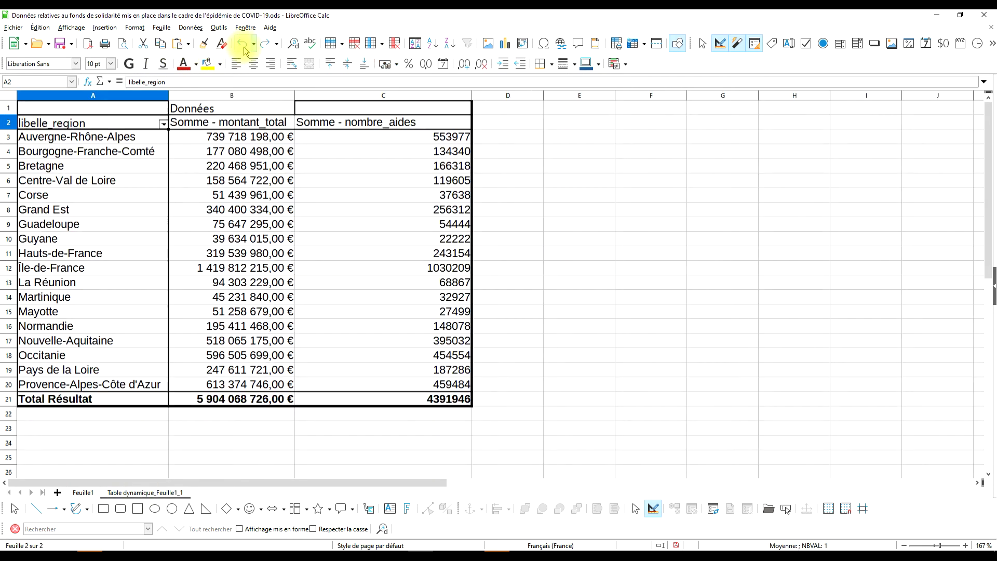
right_click(143, 125)
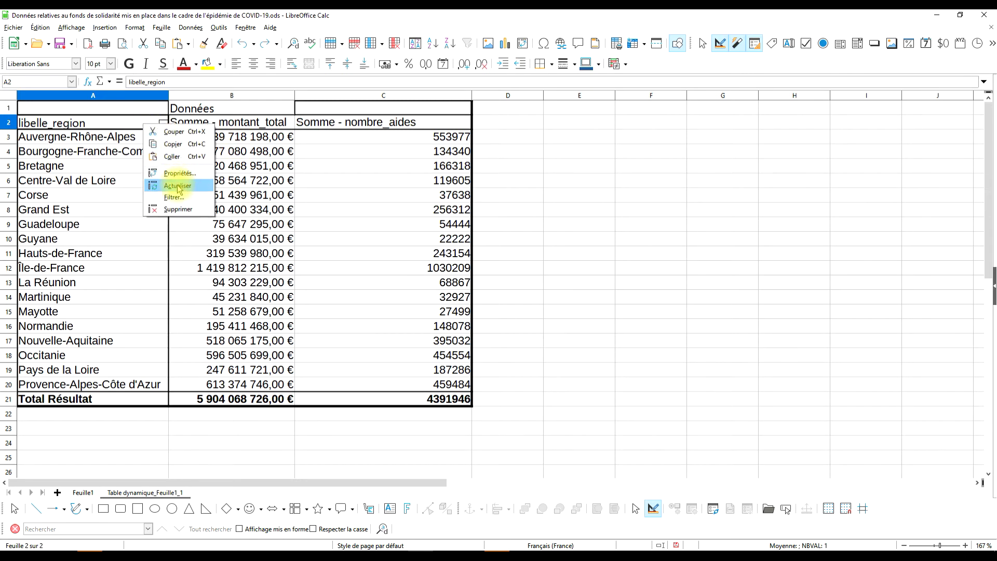
click(97, 124)
right_click(97, 124)
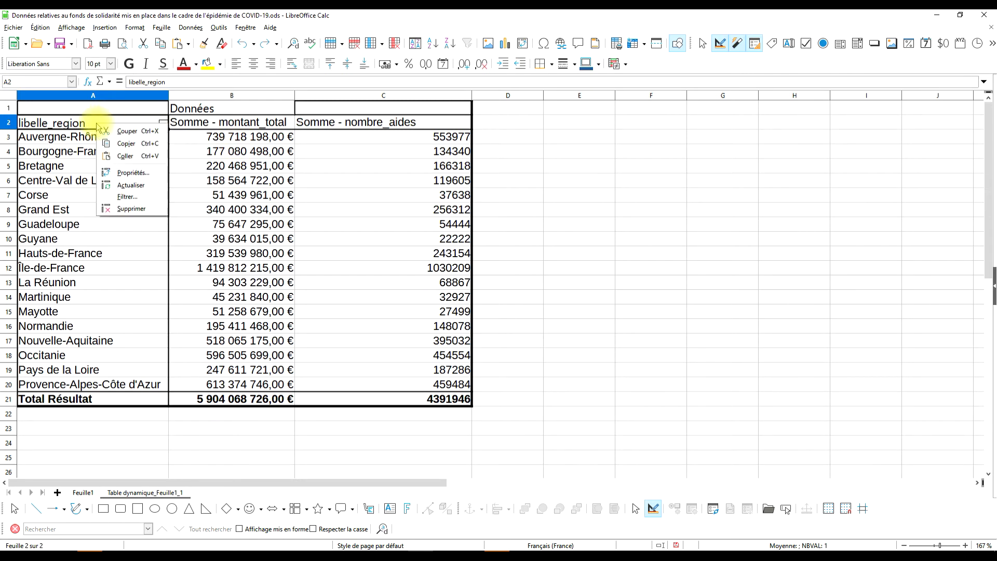
click(136, 185)
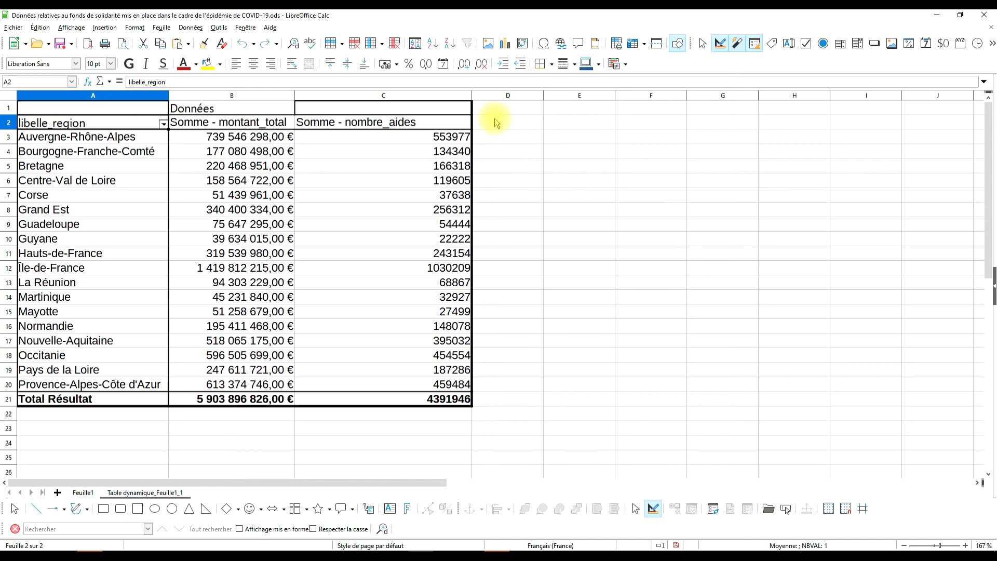
- Check the source data on Feuille1, return to the pivot table and widen its column B slightly
click(83, 492)
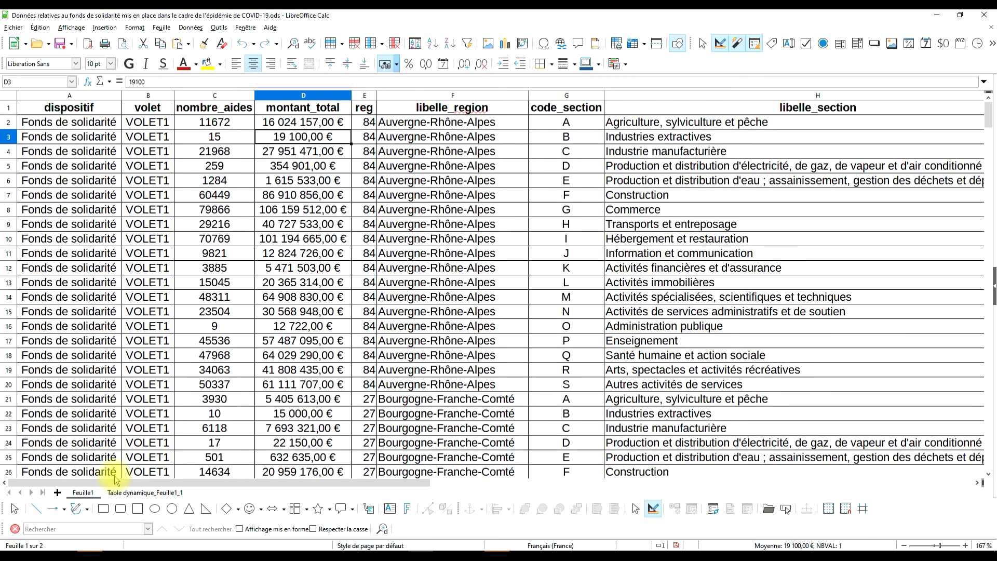
click(127, 491)
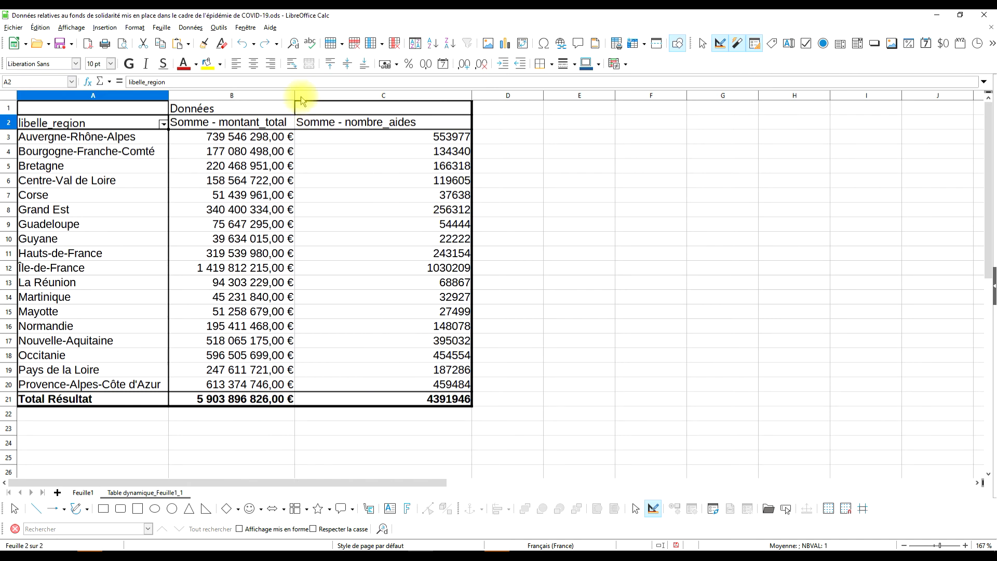
drag(294, 96, 319, 95)
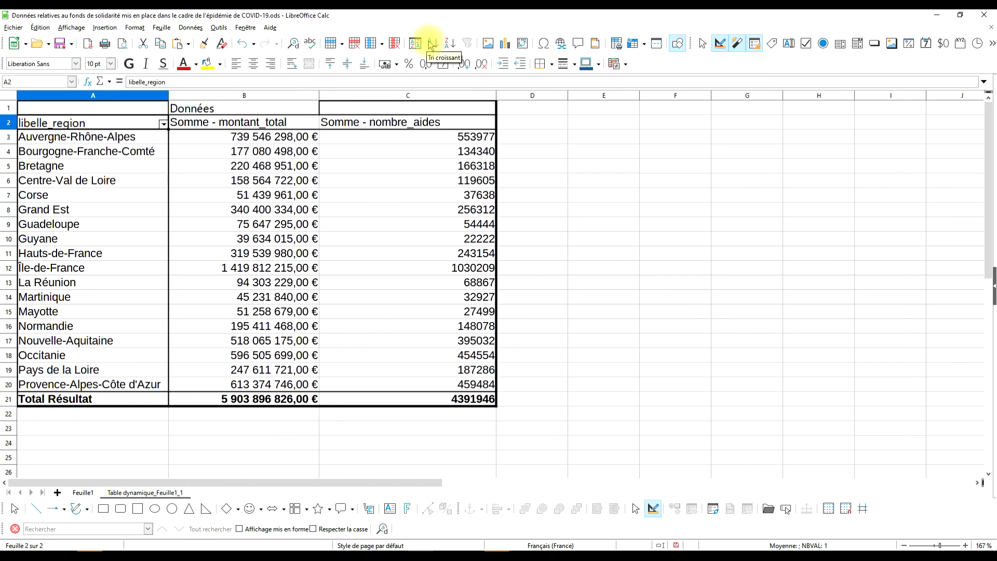